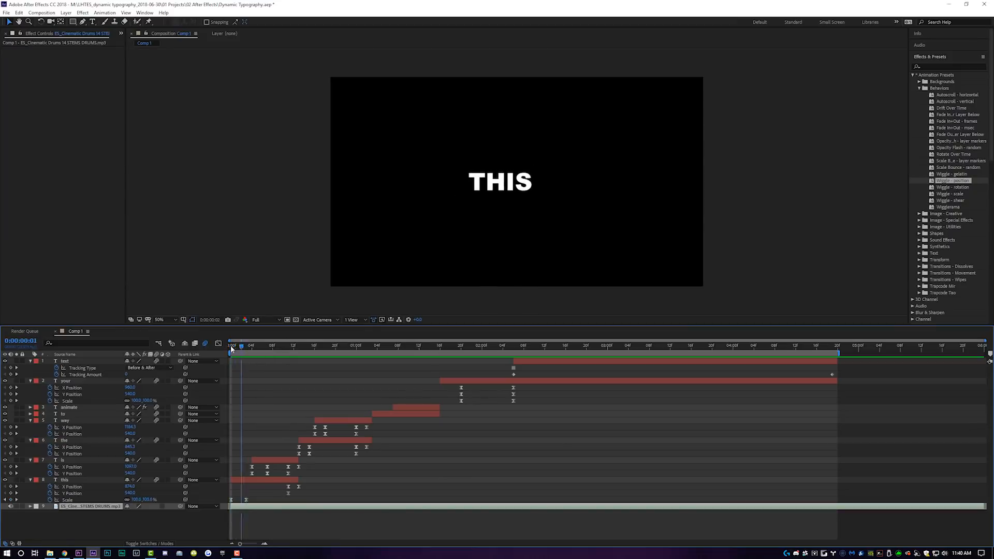
Scrub the opening frames and look up the Easy Ease option for the "this" layer's two Scale keyframes
left_click_drag(232, 350, 270, 354)
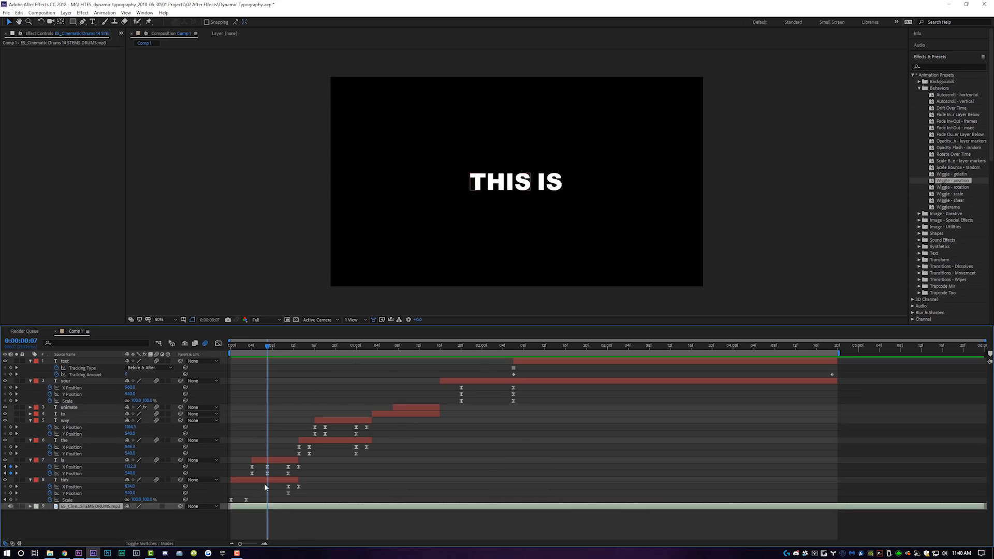
key("Home")
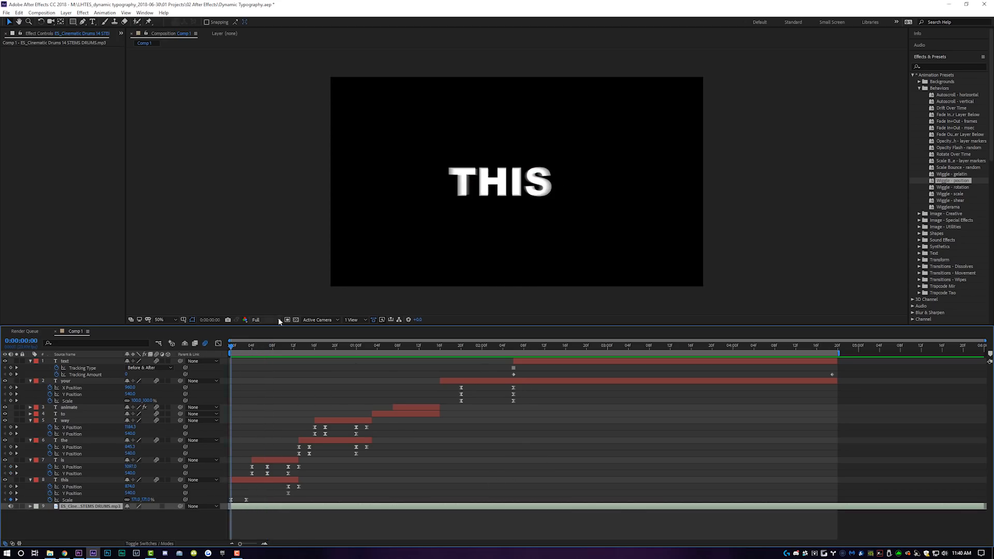
left_click_drag(258, 505, 227, 496)
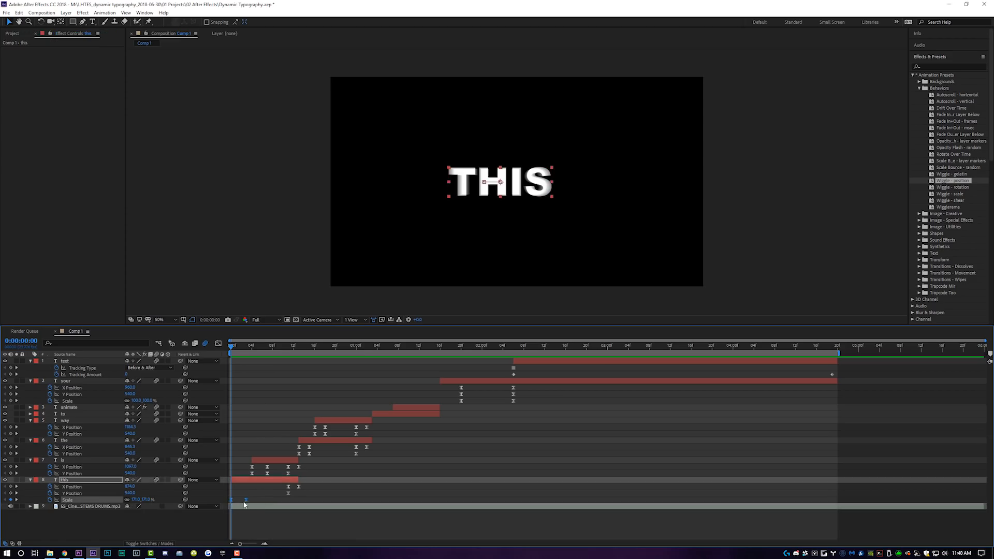
left_click_drag(256, 498, 226, 504)
right_click(246, 501)
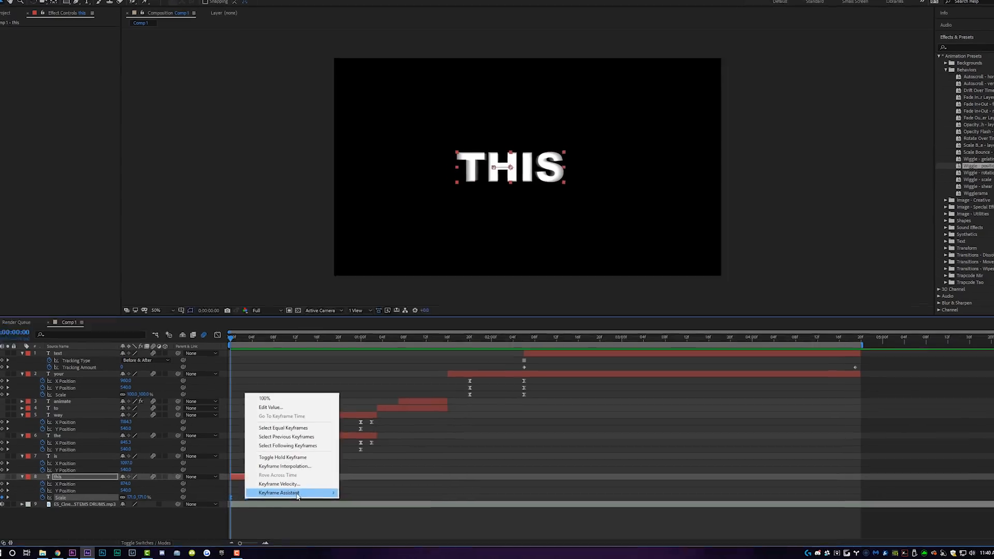
mouse_move(298, 493)
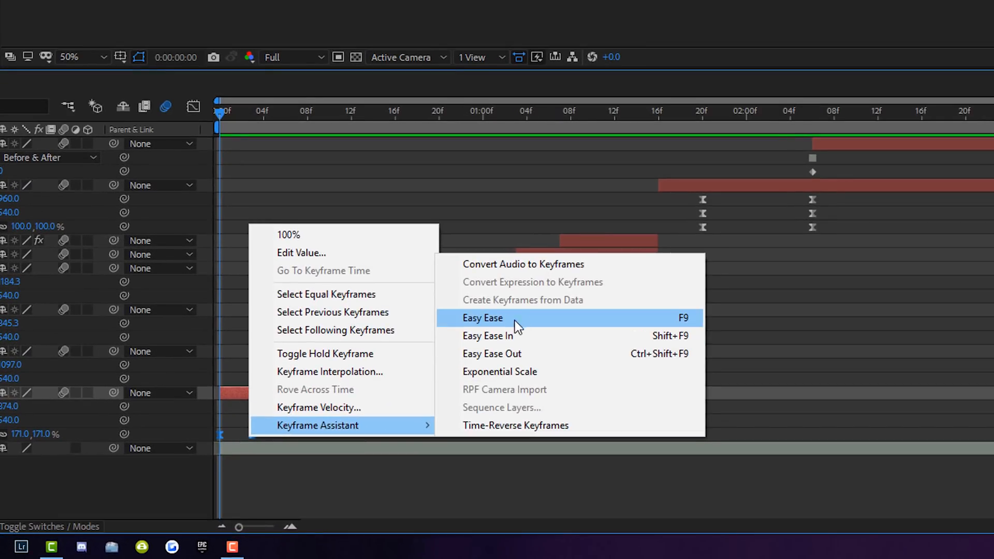
left_click(409, 202)
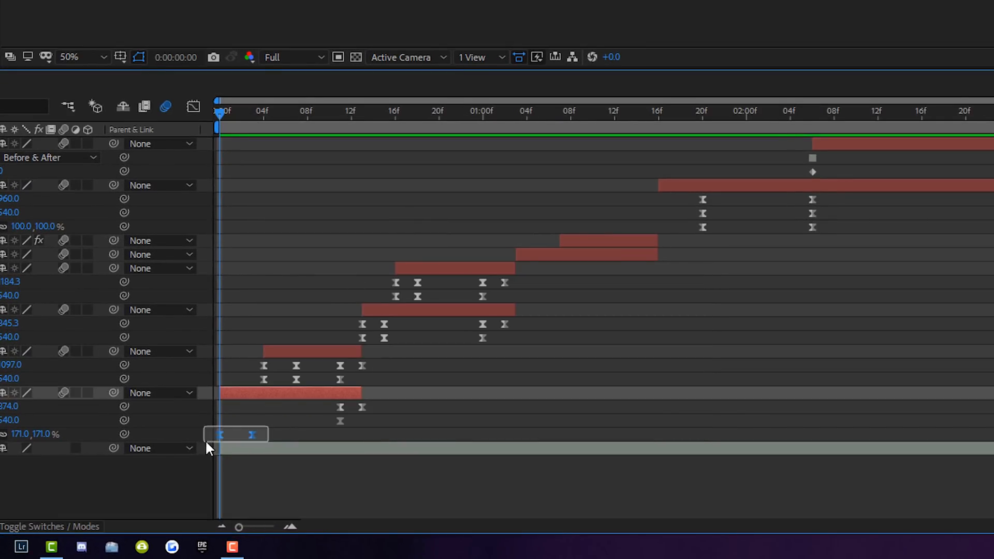
Try a slow-start, fast-end Scale curve for the "this" layer in the Graph Editor, and undo the reshaping
left_click(195, 107)
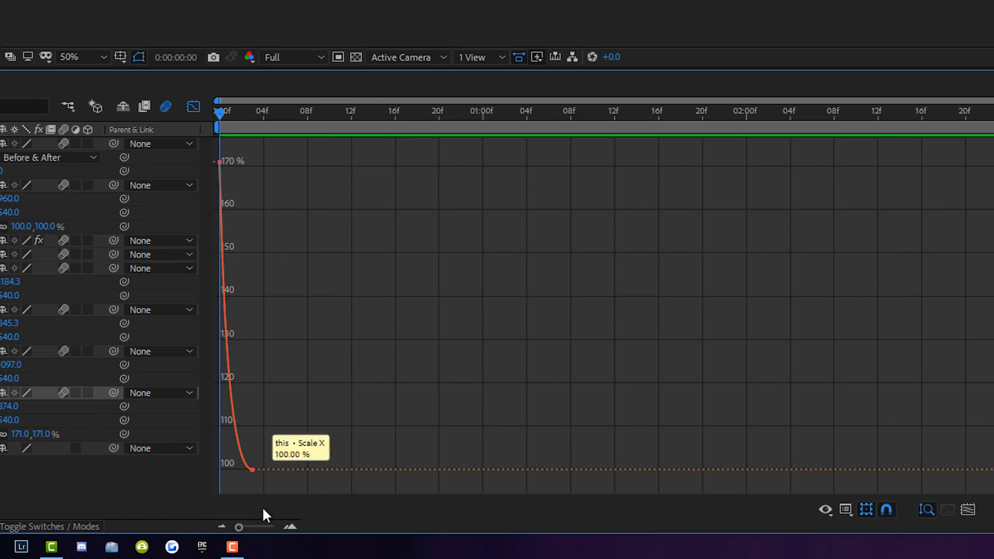
left_click_drag(240, 527, 282, 529)
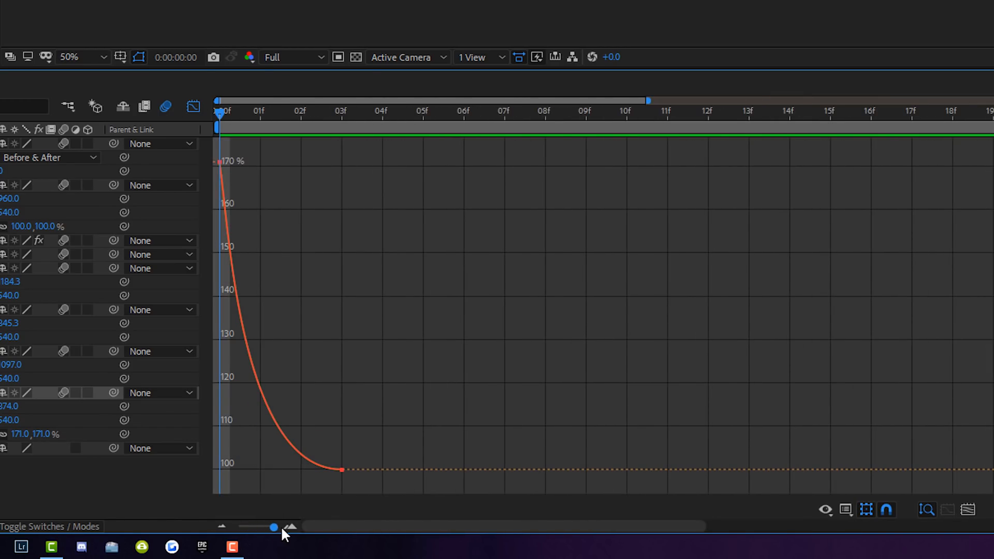
left_click(221, 162)
left_click_drag(229, 226, 350, 337)
key("ctrl+z")
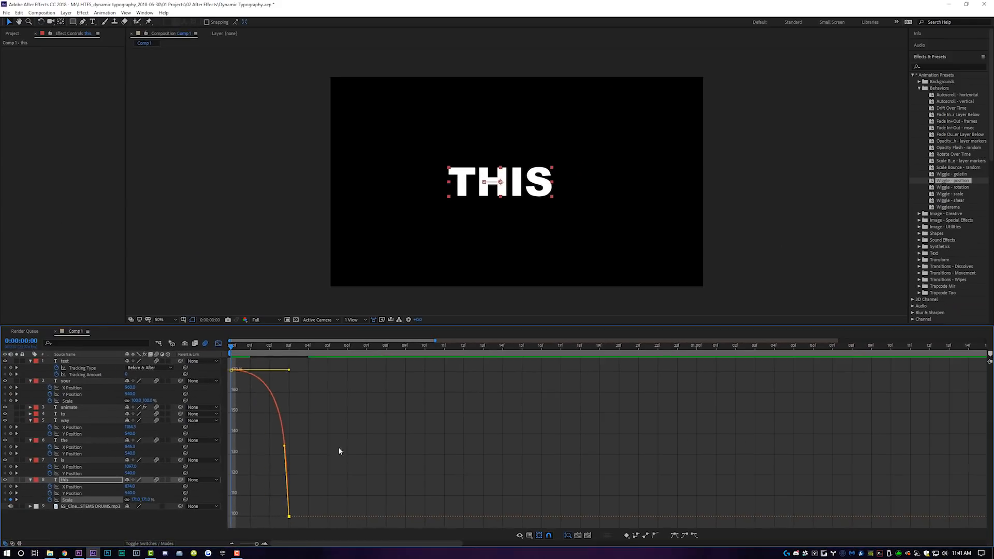
key("ctrl+z")
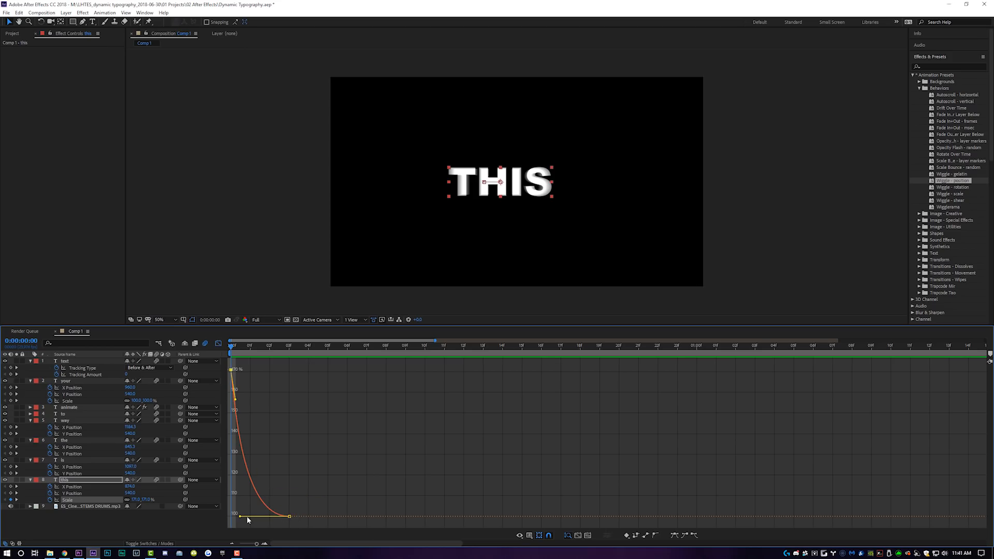
left_click_drag(233, 517, 238, 514)
left_click(218, 343)
Examine the "is" layer's X Position curve in the Graph Editor around frame 4
mouse_move(305, 345)
left_mouse_down()
mouse_move(376, 345)
mouse_move(320, 347)
left_mouse_up()
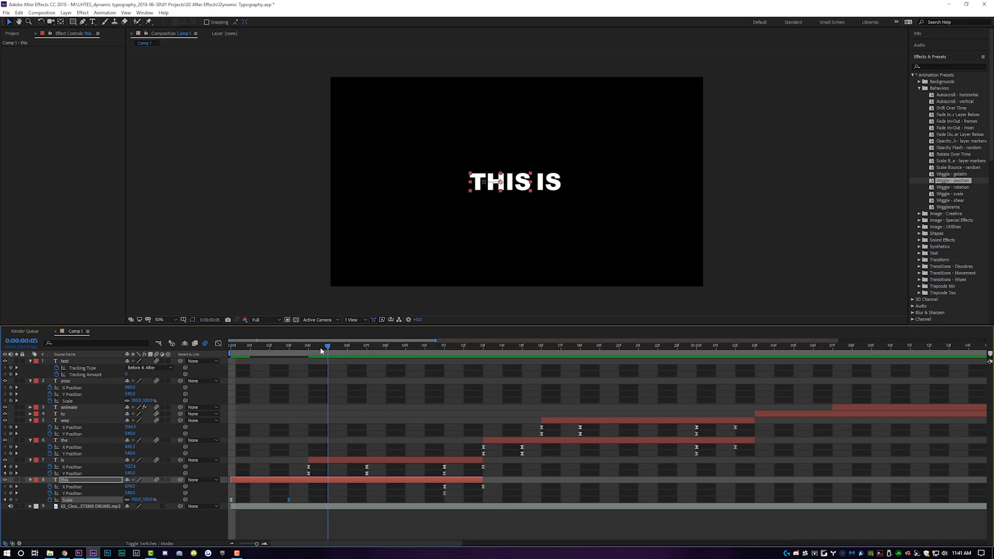
left_click(367, 467)
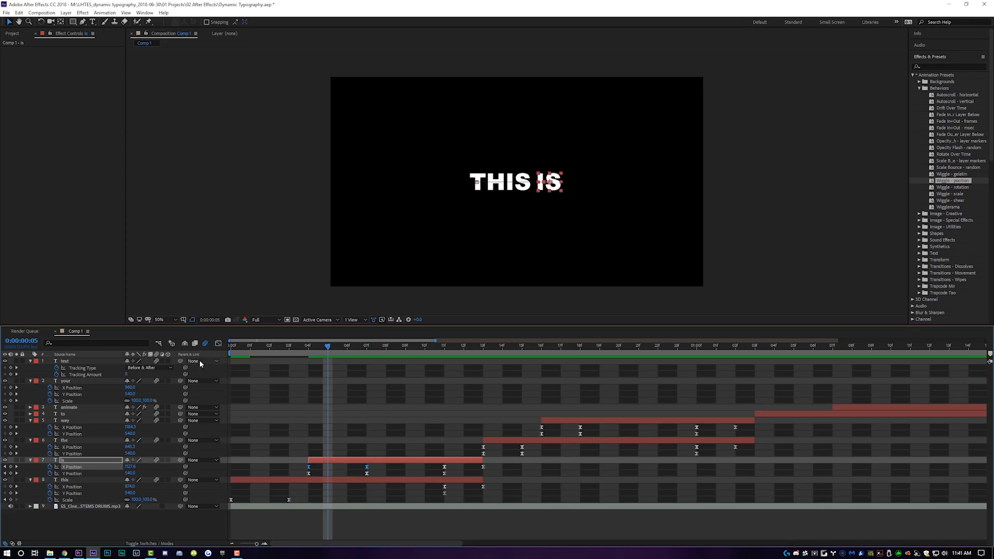
left_click(218, 344)
key("j")
mouse_move(313, 347)
left_mouse_down()
mouse_move(346, 346)
mouse_move(304, 352)
left_mouse_up()
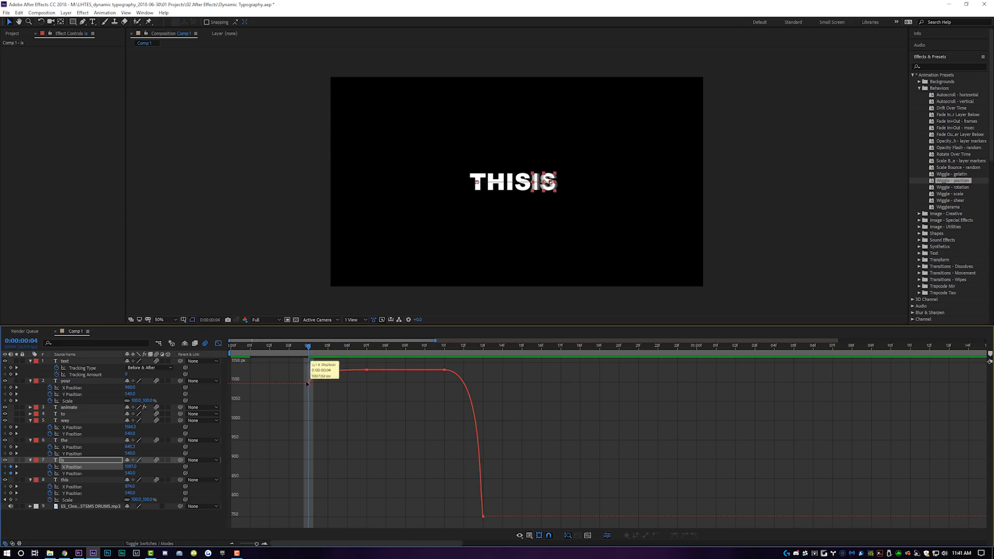
left_click(366, 369, "ctrl")
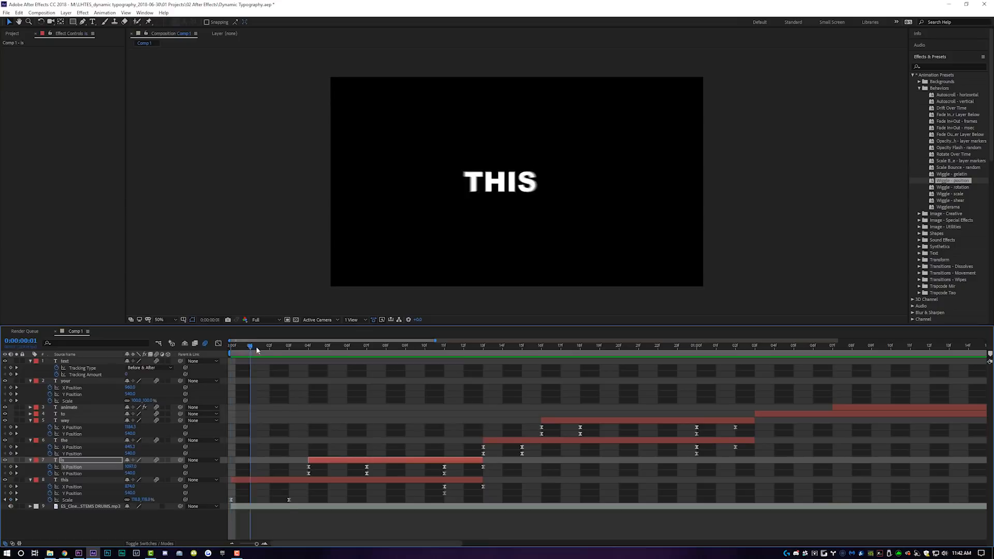
Scrub from the opening to frame 13 and examine frame by frame how "THIS IS" moves out for "THE"
left_click_drag(258, 351, 444, 362)
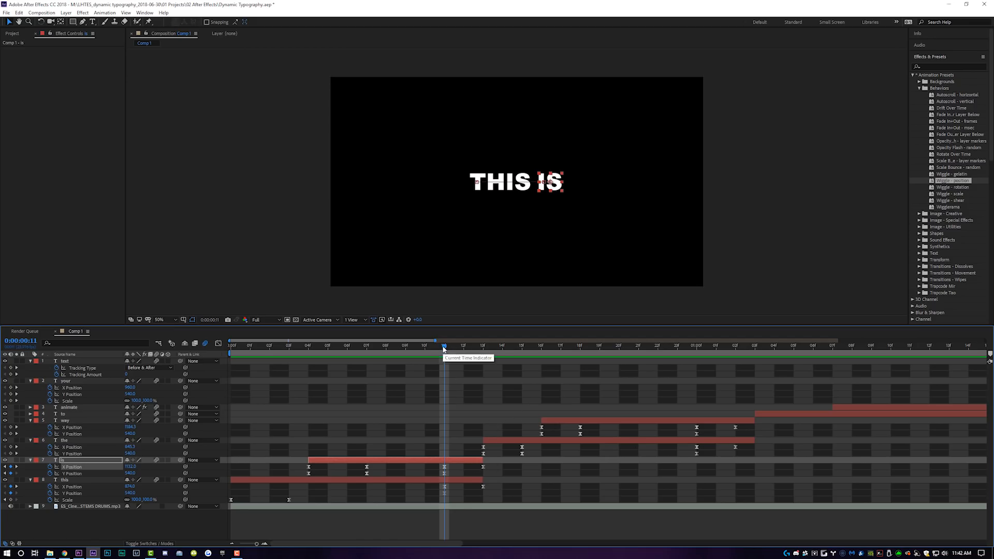
mouse_move(451, 351)
left_mouse_down()
mouse_move(532, 357)
mouse_move(465, 360)
left_mouse_up()
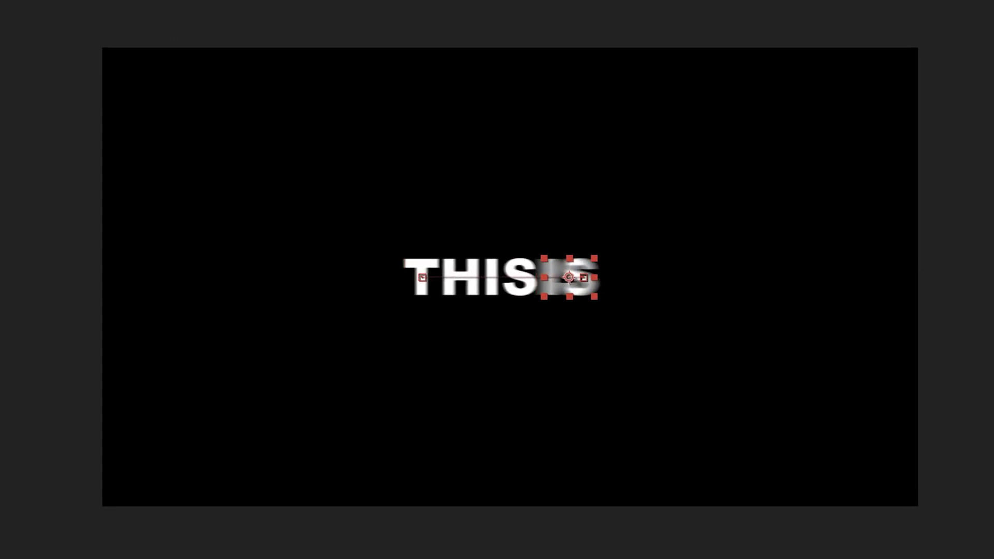
key("Page_Down")
key("Page_Up")
key("Page_Down")
key("Page_Up")
key("Page_Down")
Examine the "the" layer's position move between frames 13 and 15
left_click(473, 440)
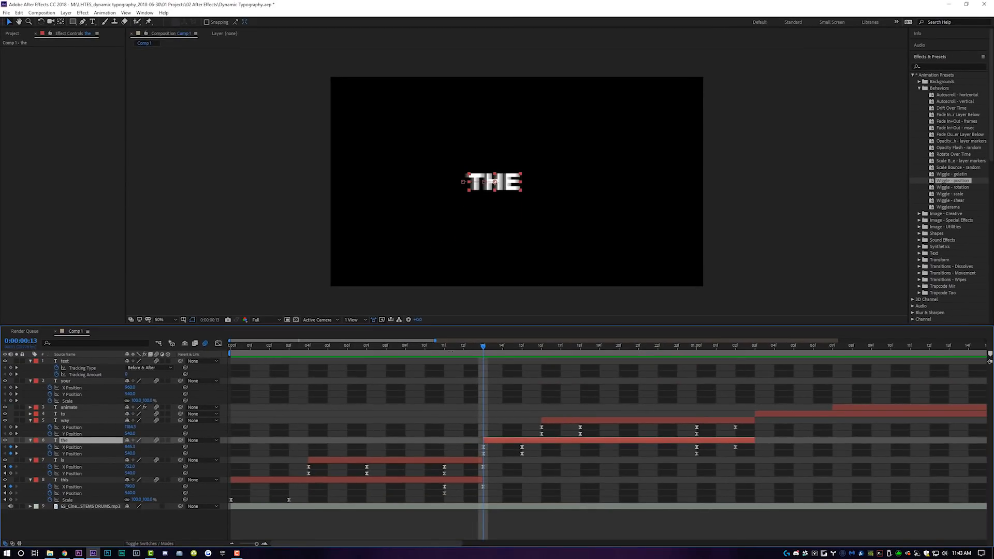
left_click_drag(483, 346, 522, 351)
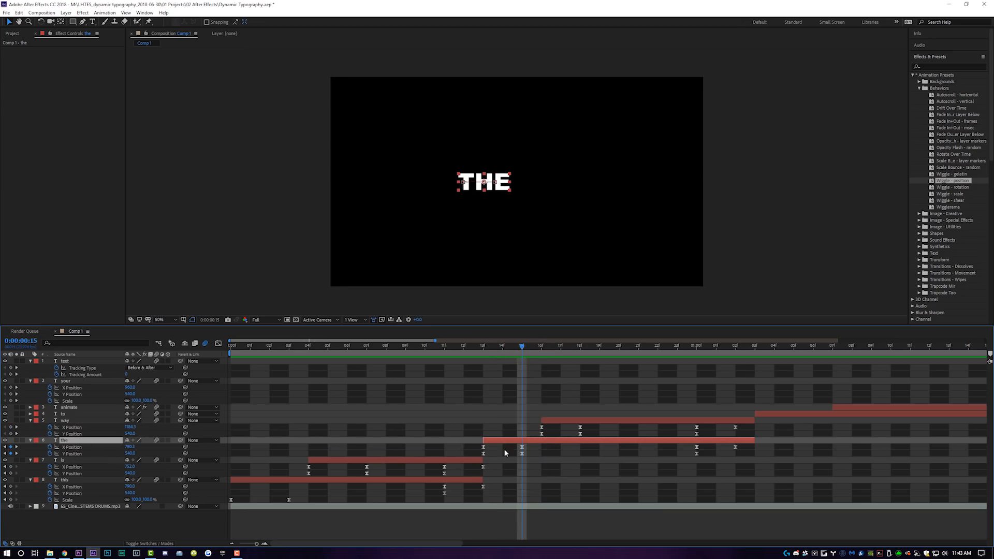
left_click_drag(495, 347, 524, 367)
left_click(542, 379)
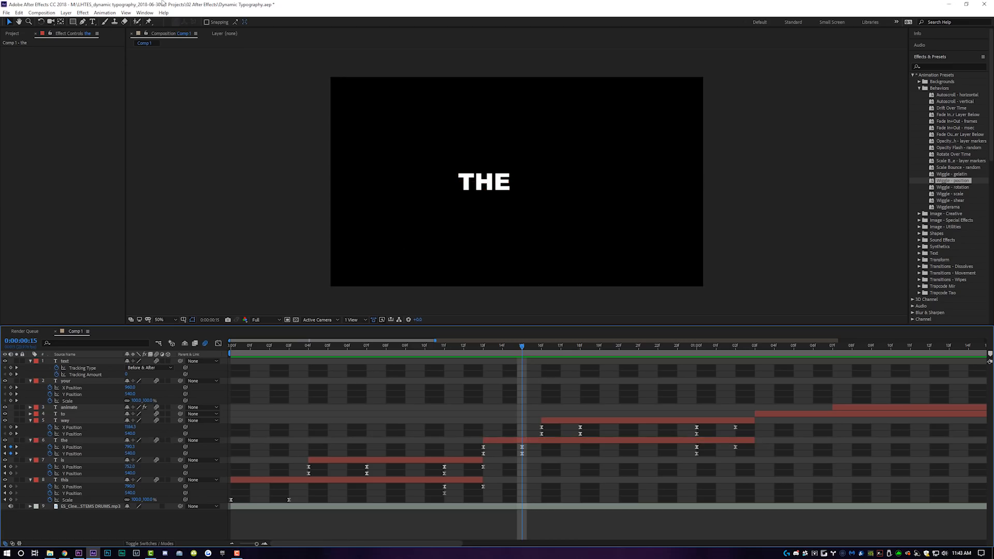
Add a new text layer reading "ANIMATION" above the word "THE" in the composition
left_click(93, 22)
left_click(455, 132)
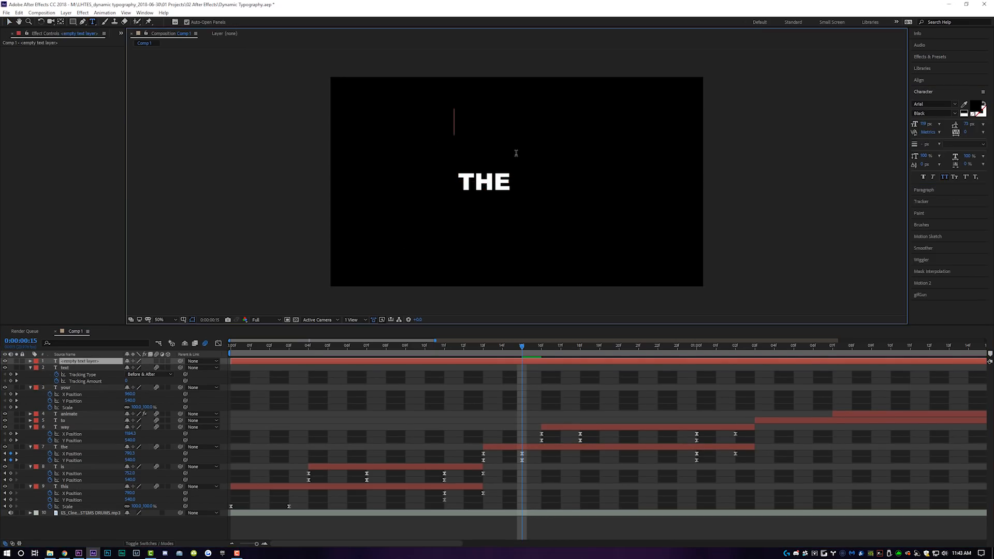
type("ANIMATION")
key("Escape")
key("v")
Keyframe the ANIMATION layer's Position from frame 15 to frame 18, moving it horizontally to X 763.7
key("p")
key("Page_Down")
key("Page_Down")
key("Page_Down")
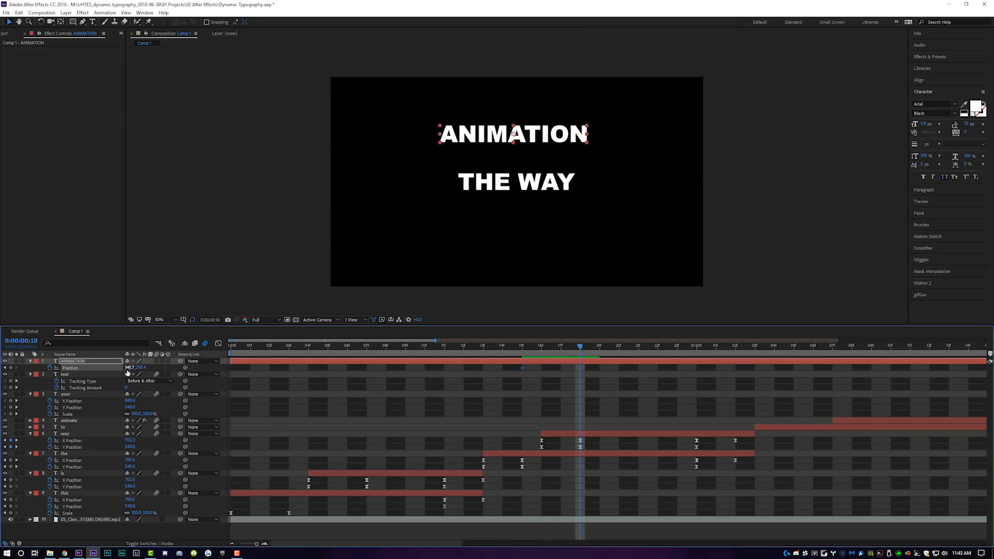
left_click_drag(129, 367, 36, 368)
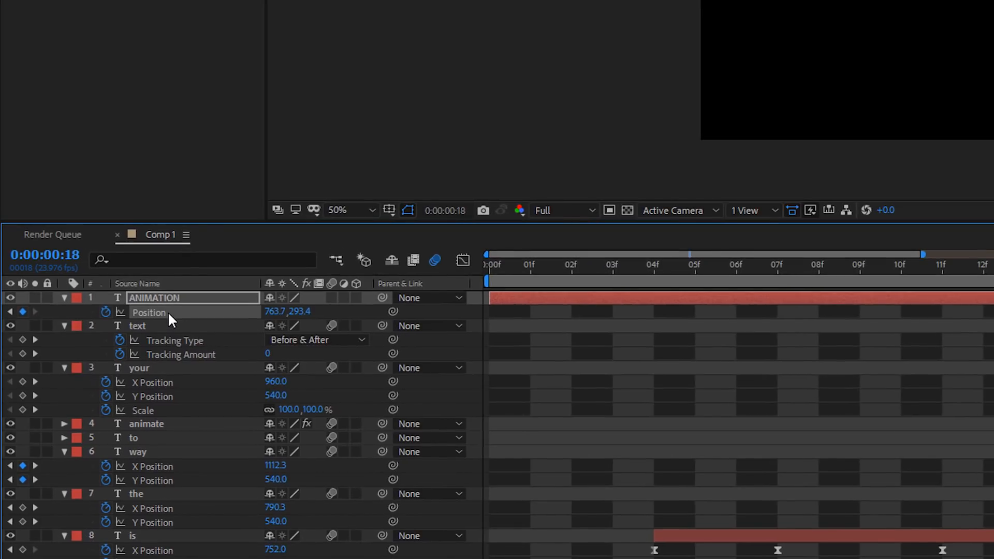
Separate the ANIMATION layer's Position dimensions and shape its X Position curve to start slowly and end fast
right_click(170, 318)
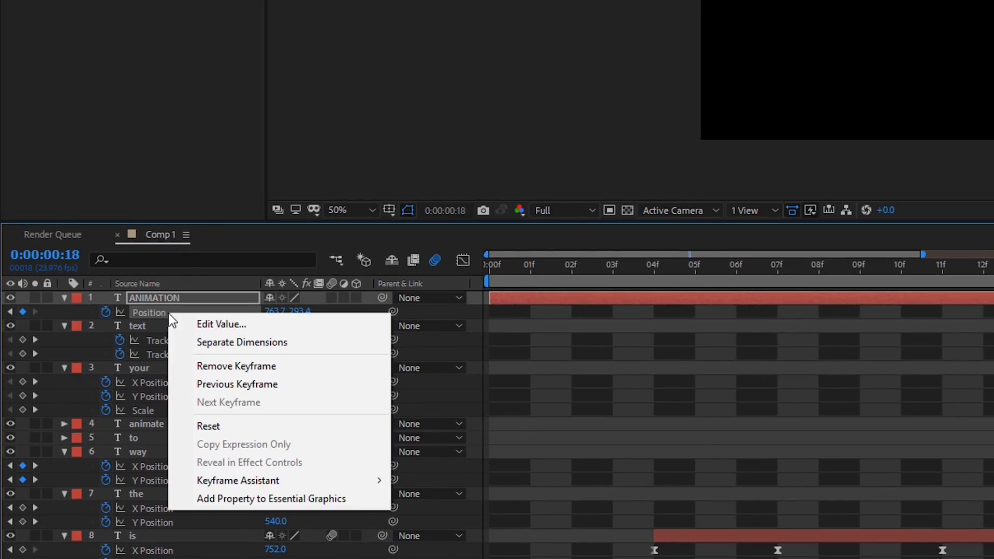
left_click(257, 342)
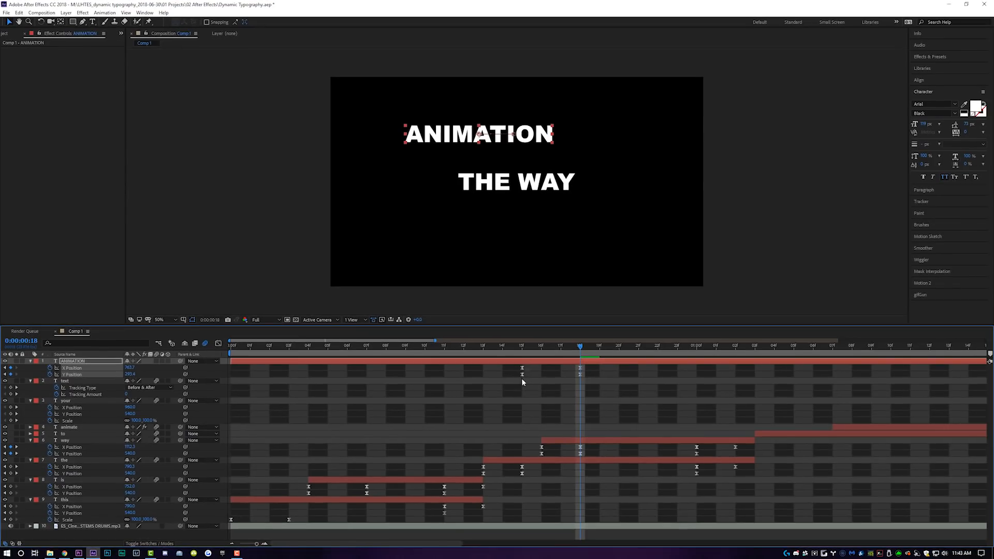
left_click_drag(588, 365, 511, 368)
left_click(220, 343)
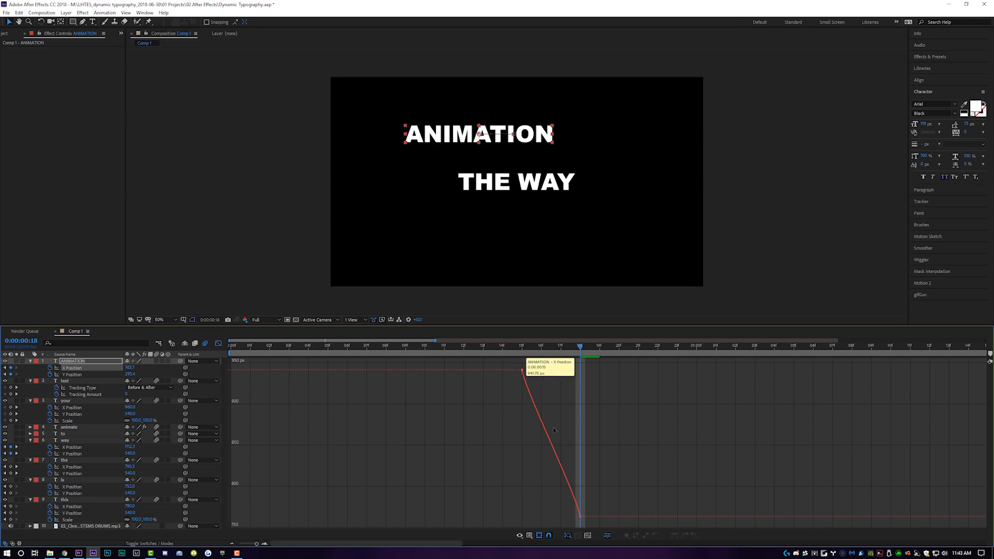
left_click(525, 383)
left_click_drag(526, 395, 577, 377)
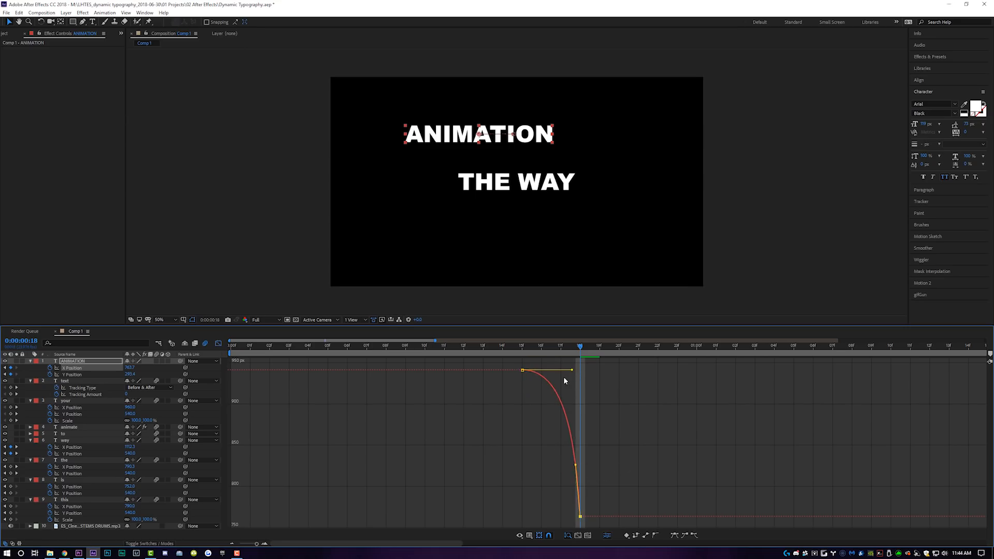
left_click_drag(572, 370, 603, 372)
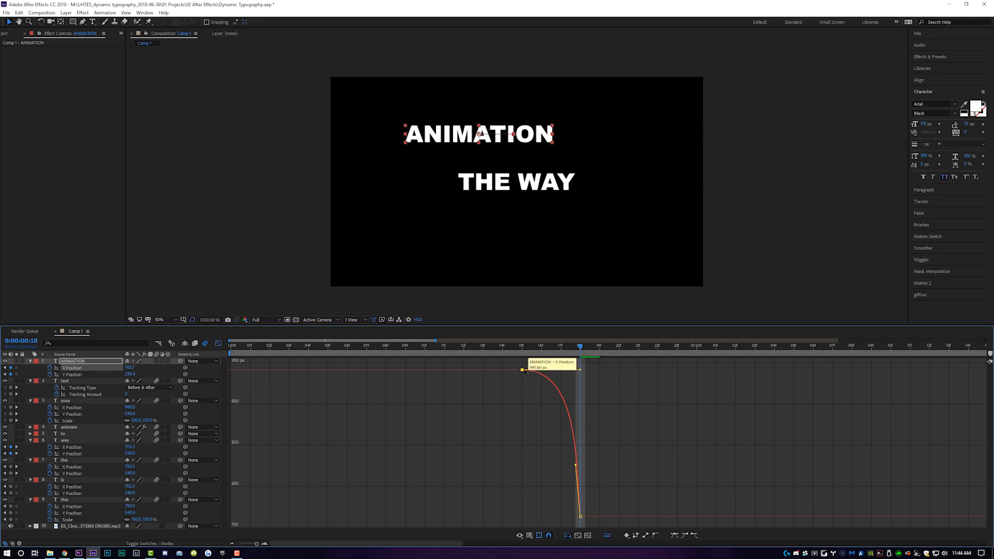
Play back the ANIMATION text's move from about frame 15
left_click_drag(555, 348, 515, 343)
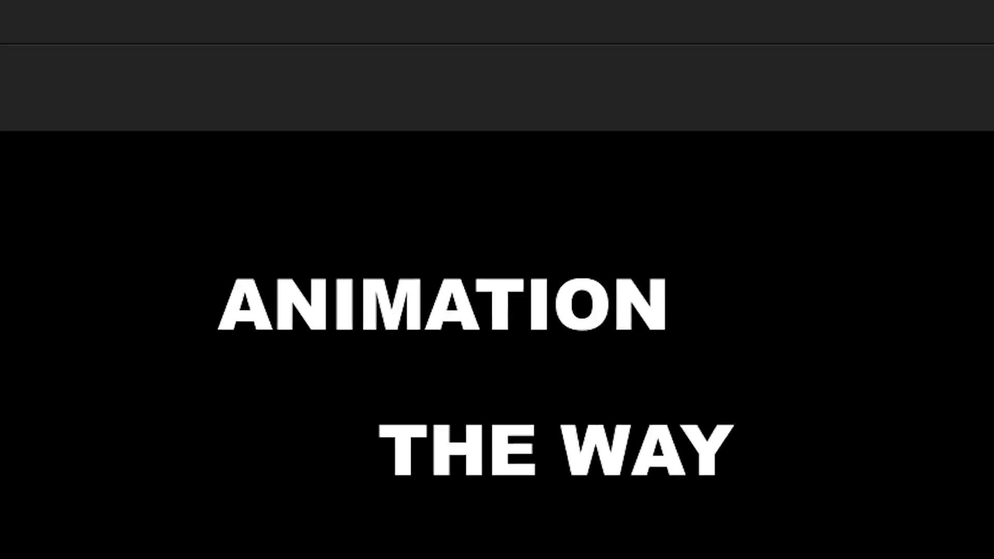
key("space")
key("space")
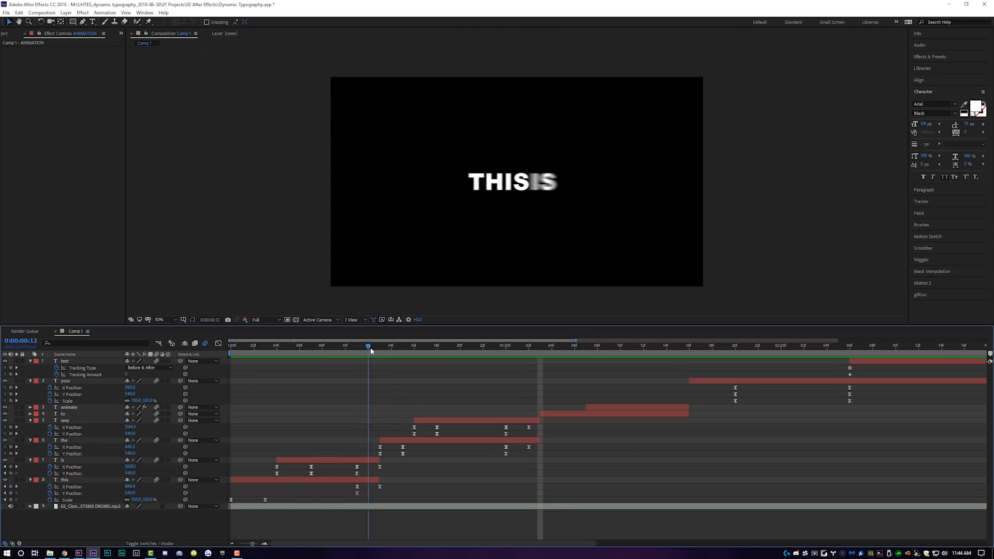
Scrub past frame 12 through the "THE WAY" transition and the "TO ANIMATE" section to examine the motion
left_click_drag(371, 351, 506, 372)
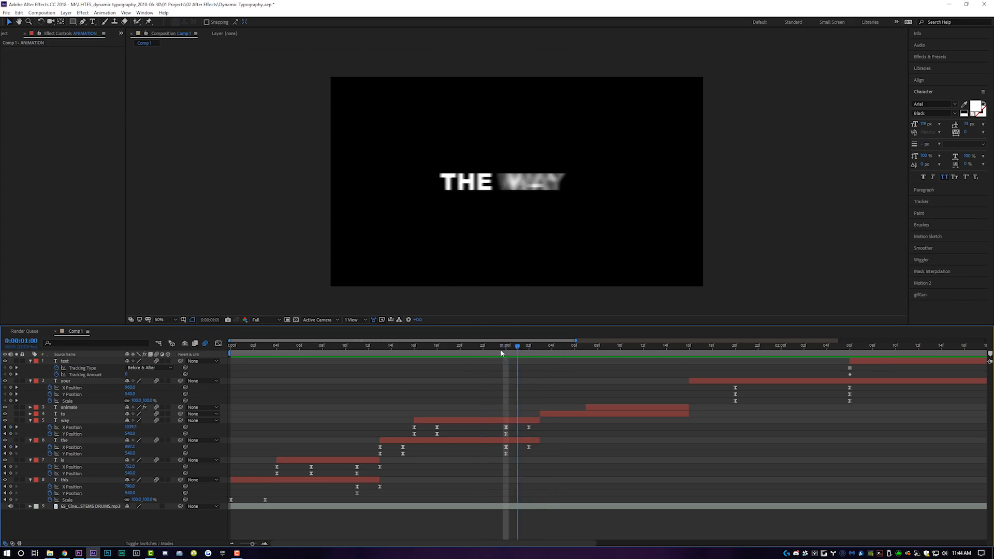
left_click_drag(506, 352, 630, 356)
mouse_move(674, 358)
left_mouse_down()
mouse_move(605, 358)
mouse_move(656, 361)
left_mouse_up()
Apply the Wiggle - position behavior preset to the "animate" layer at 0:00:01:07
left_click_drag(599, 346, 585, 347)
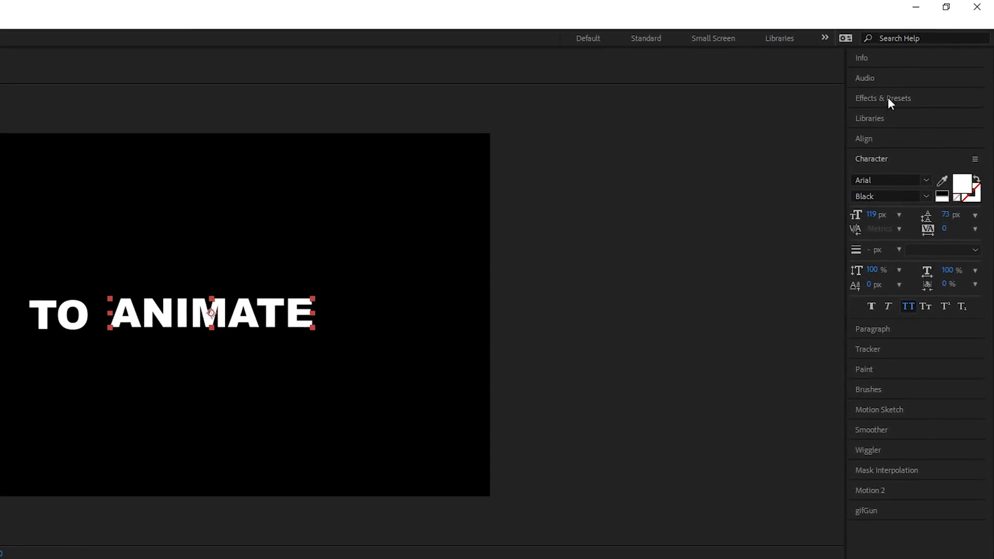
left_click(892, 97)
left_click(853, 130)
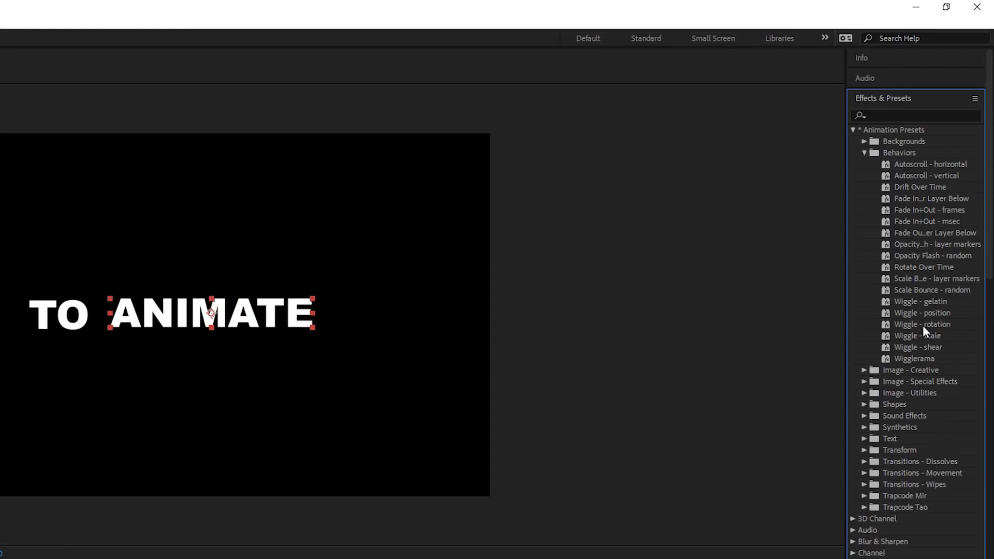
left_click(915, 313)
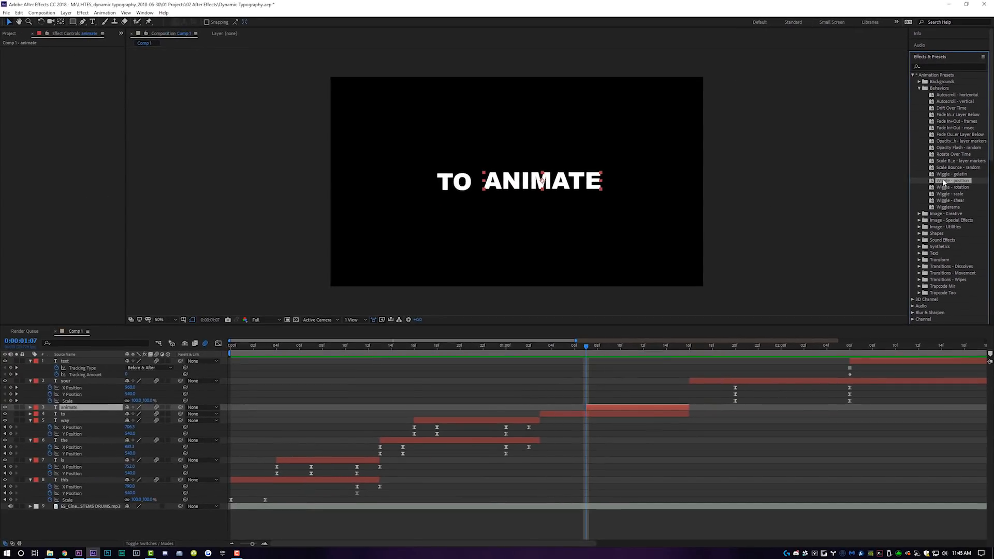
left_click_drag(944, 182, 609, 409)
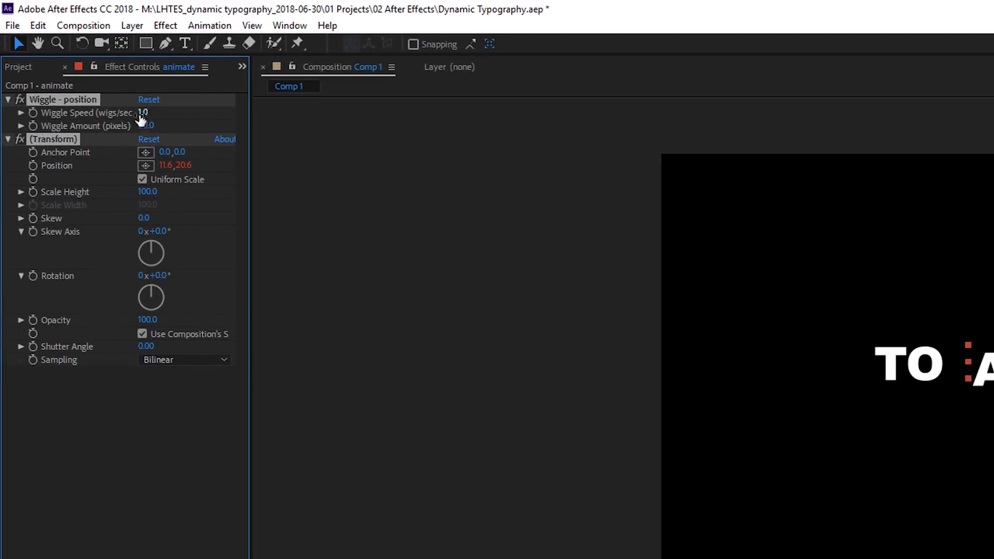
Set the "animate" layer's Wiggle Speed to 10 wigs/sec and its Wiggle Amount to 10 pixels
left_click(144, 114)
type("10")
key("Tab")
type("10")
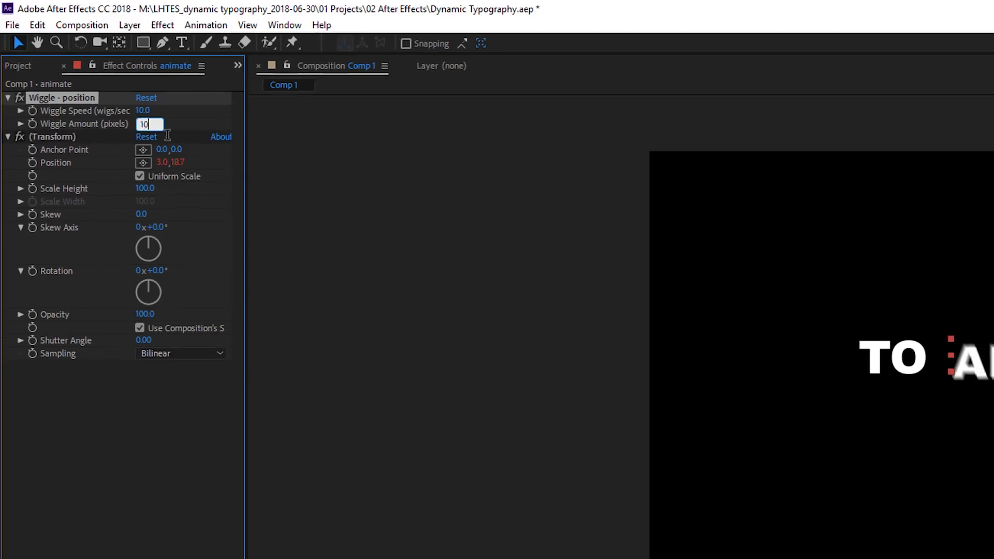
key("Return")
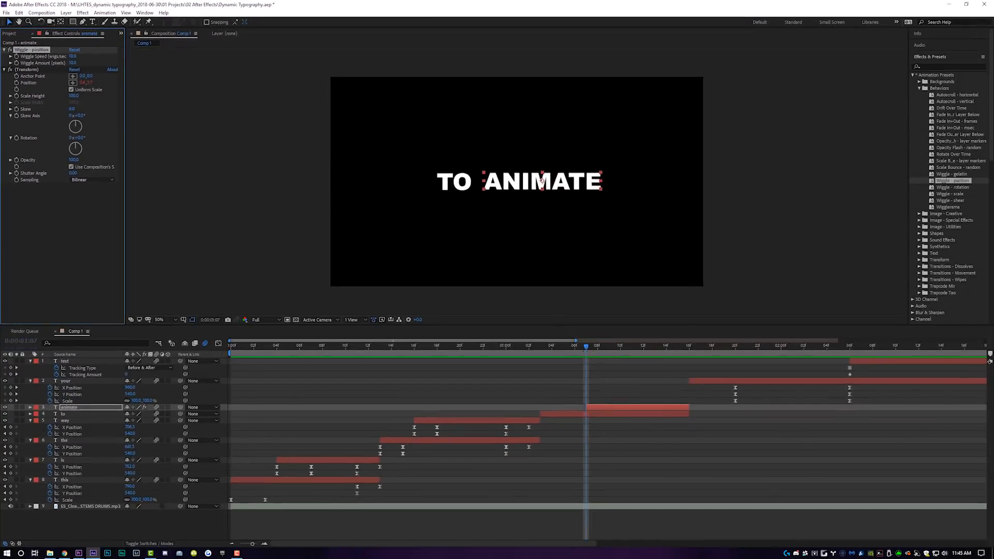
Try a much larger Wiggle Amount on the "animate" layer, scrub through its motion, and return the amount to 10 pixels
left_click_drag(586, 346, 636, 367)
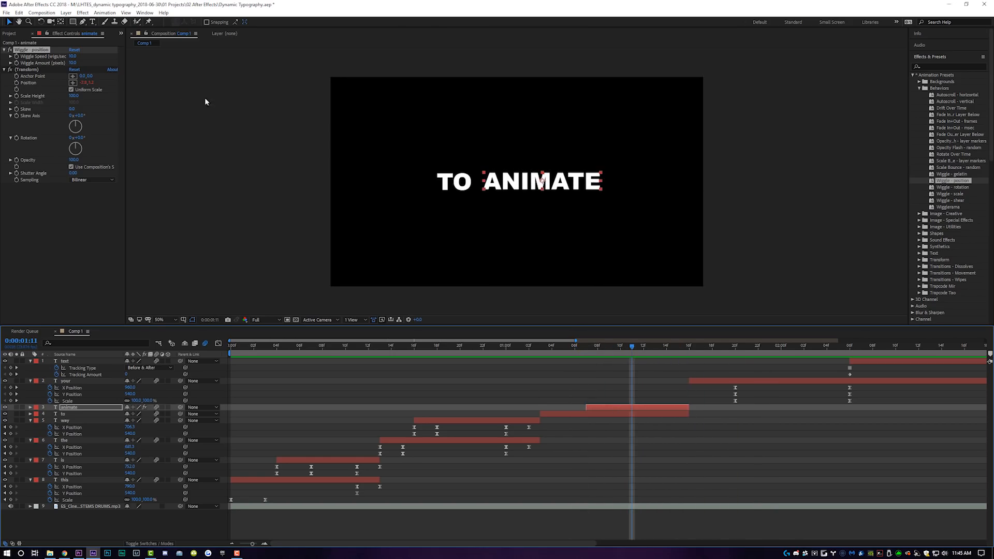
left_click_drag(71, 63, 142, 63)
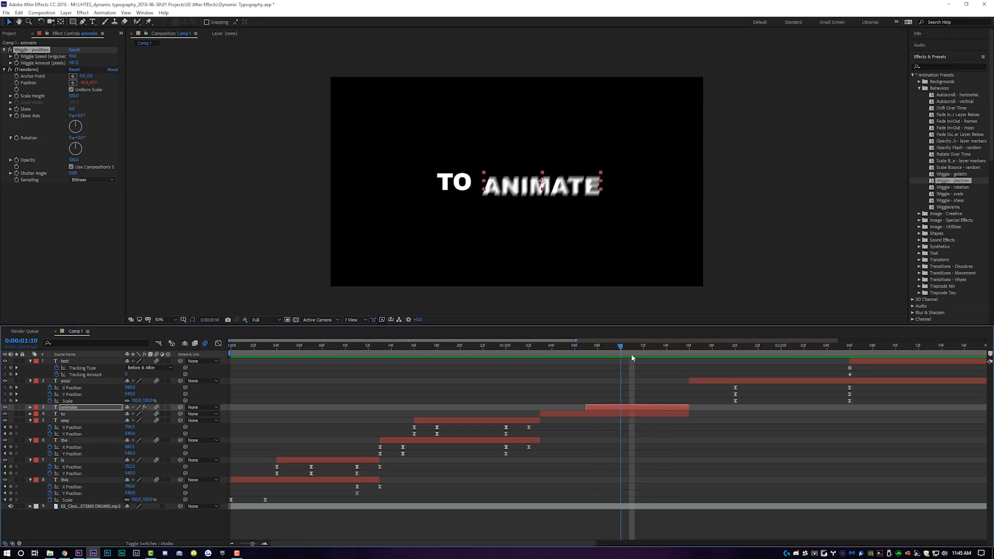
left_click_drag(602, 356, 620, 368)
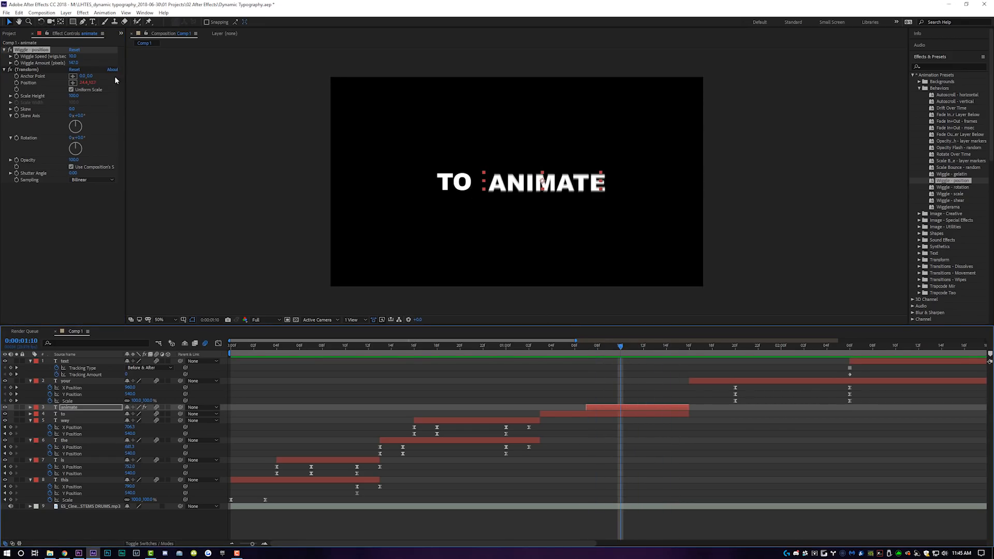
left_click(72, 63)
type("10")
key("Return")
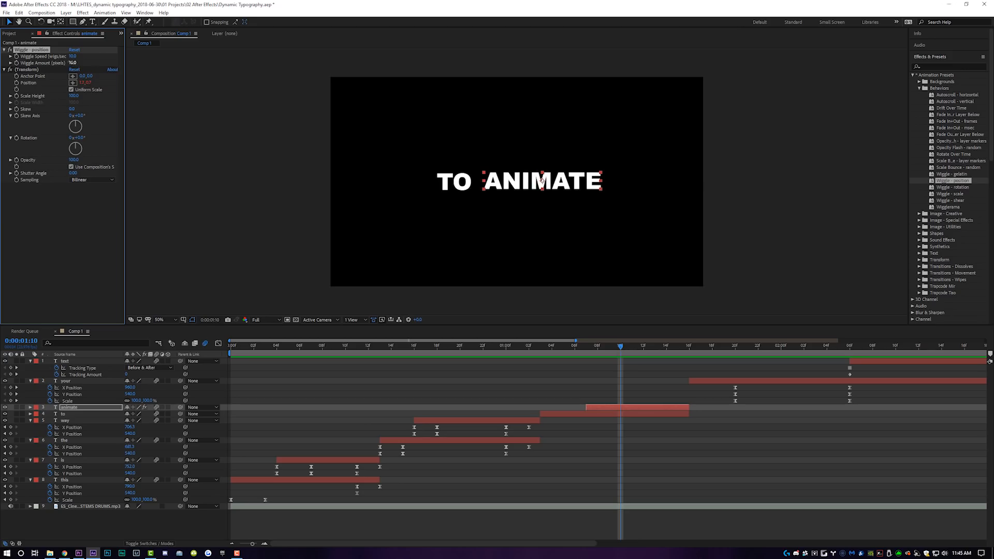
Play back the "TO ANIMATE" section to check the position wiggle
key("space")
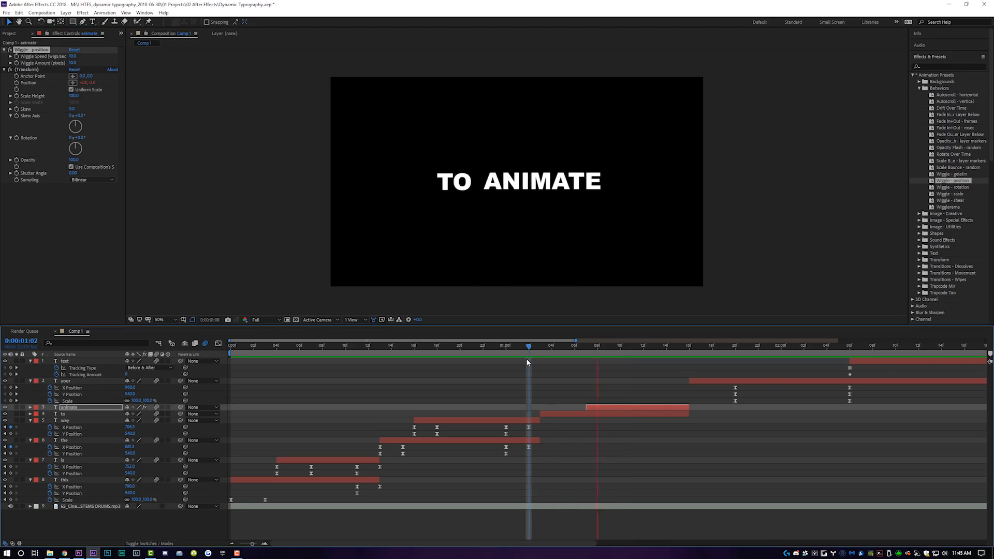
left_click_drag(626, 350, 593, 364)
key("space")
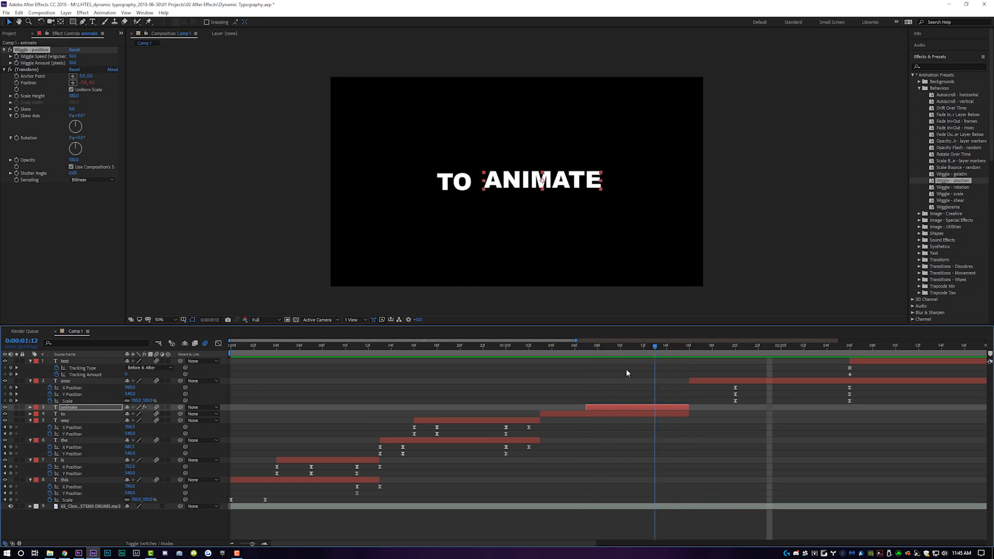
key("space")
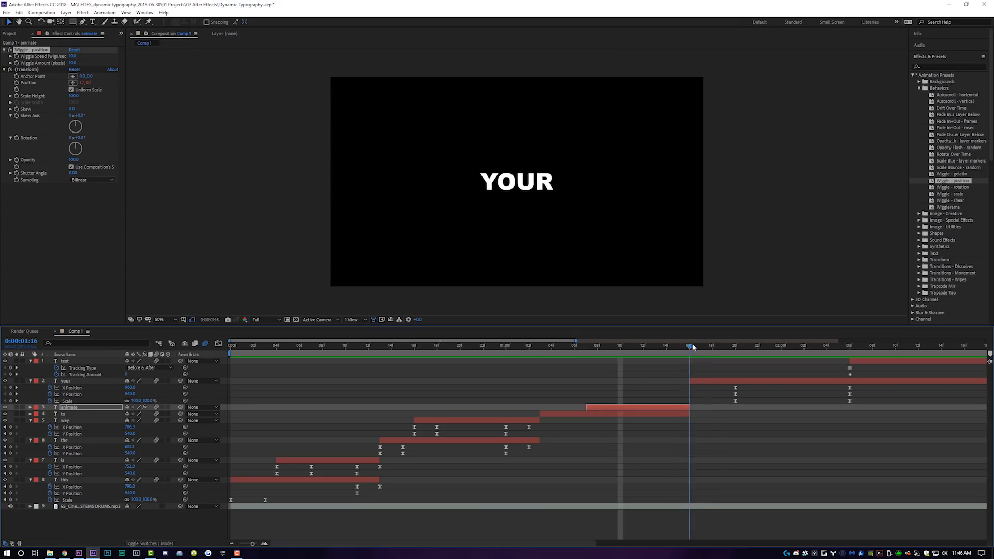
Examine the "your" layer's Position and Scale keyframes from 0:00:01:20 in the Graph Editor and isolate its Scale curve
left_click_drag(689, 349, 735, 352)
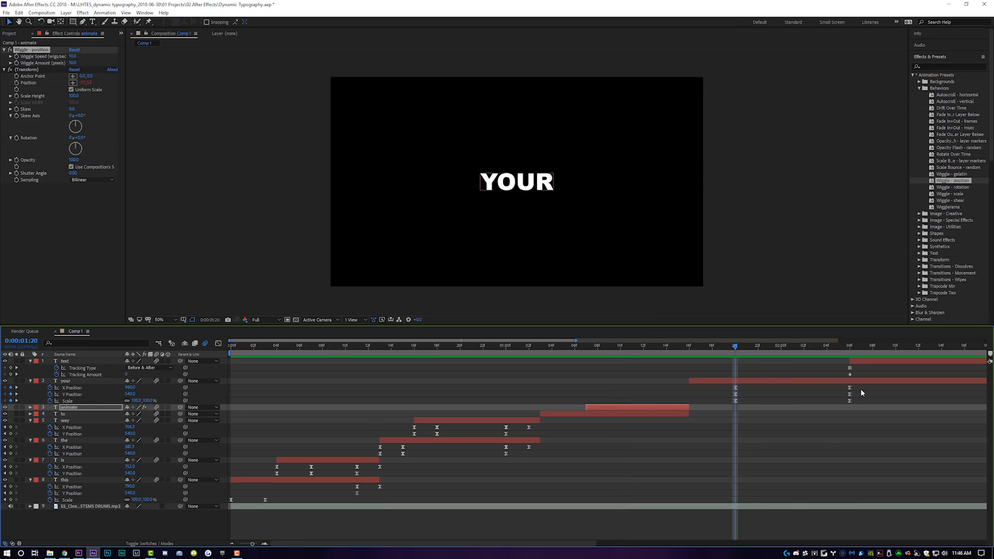
left_click_drag(860, 388, 730, 407)
left_click(218, 343)
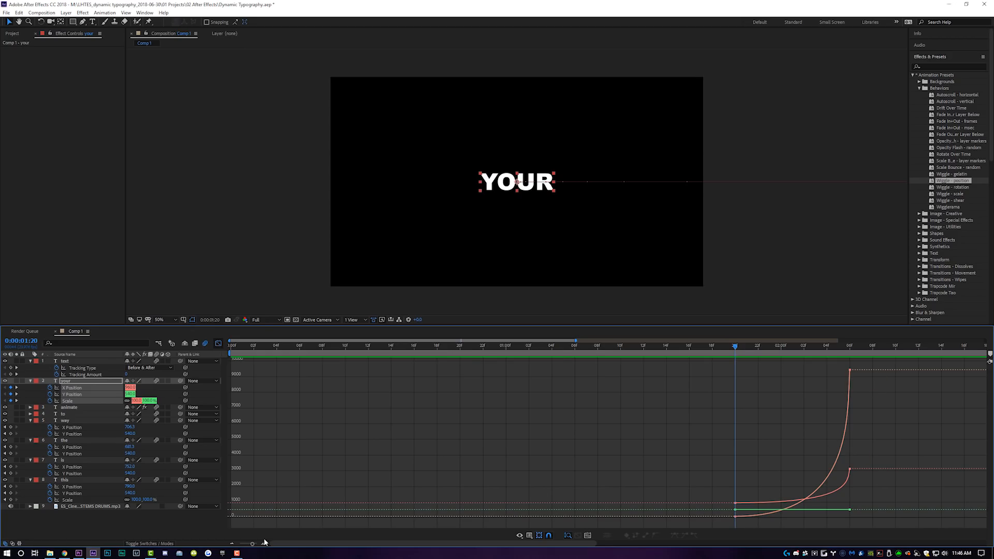
left_click_drag(252, 545, 259, 552)
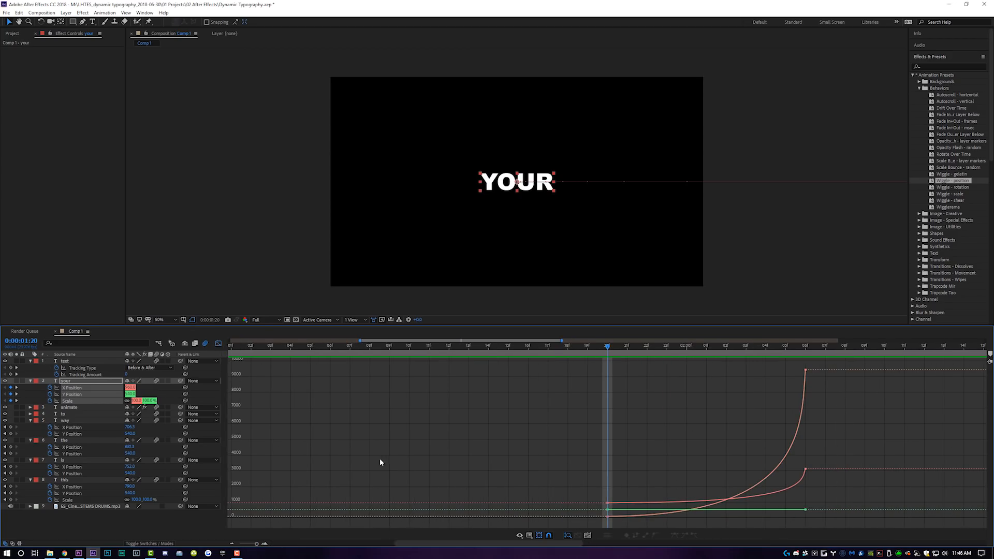
left_click(86, 395)
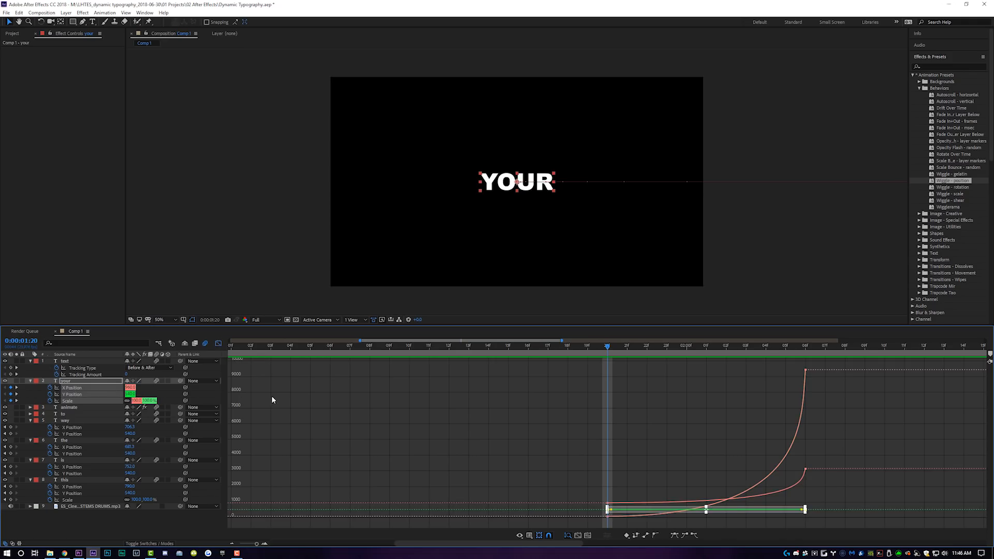
left_click(616, 522)
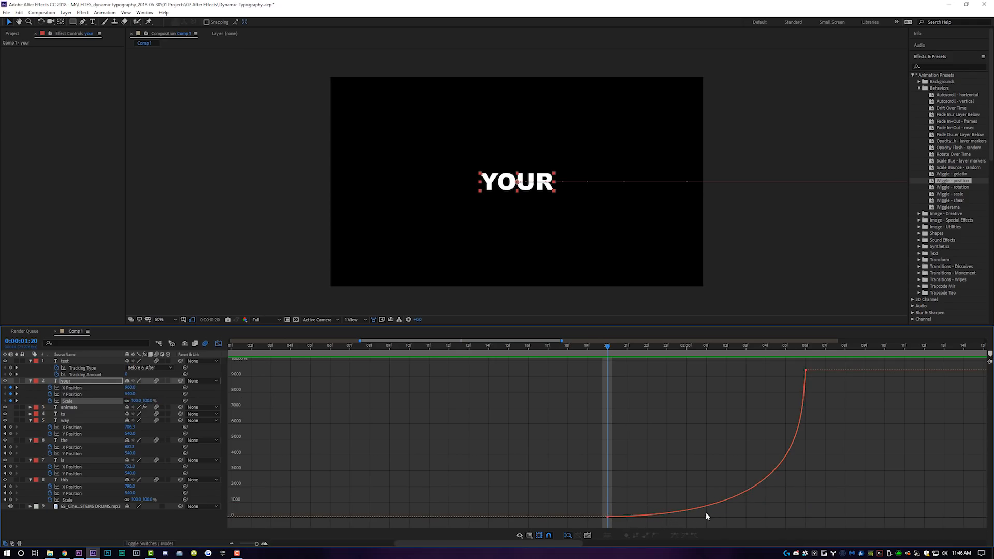
Scrub through the "YOUR" zoom up to 0:00:02:06 to examine how the word fills the frame before "TEXT"
left_click_drag(803, 343, 785, 365)
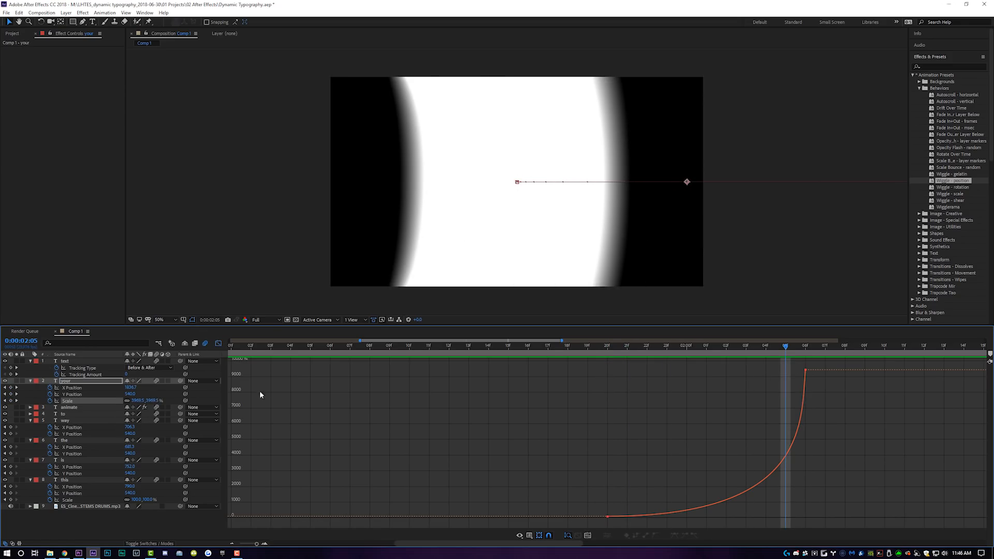
left_click_drag(706, 353, 801, 386)
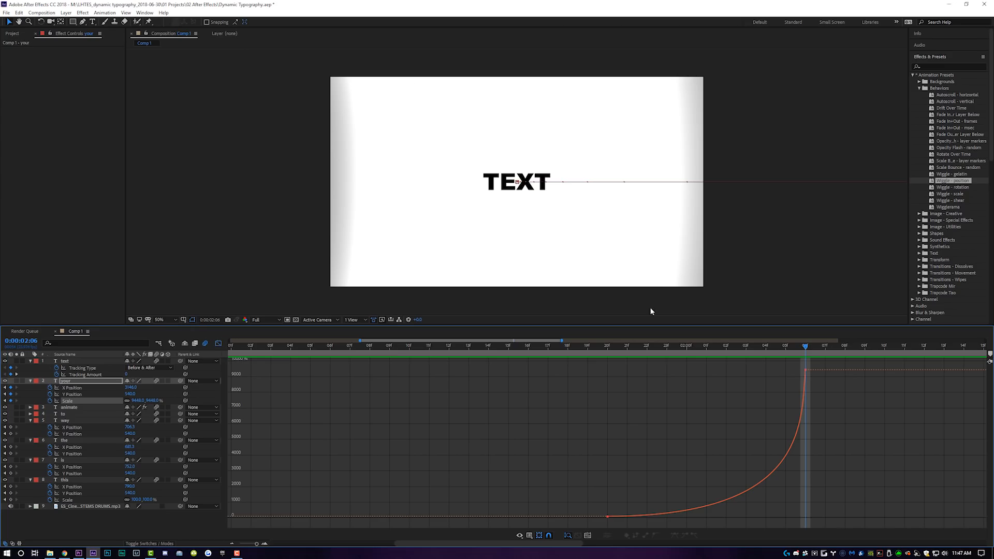
left_click_drag(589, 353, 691, 364)
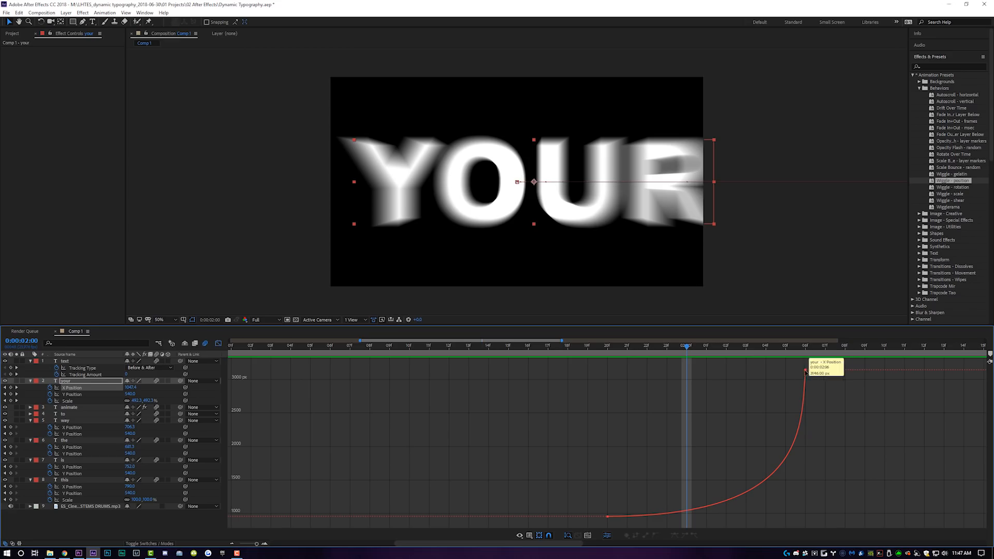
Try easing both ends of the "your" layer's X Position curve into an S shape, undo the curve edits, and recheck the motion
mouse_move(807, 372)
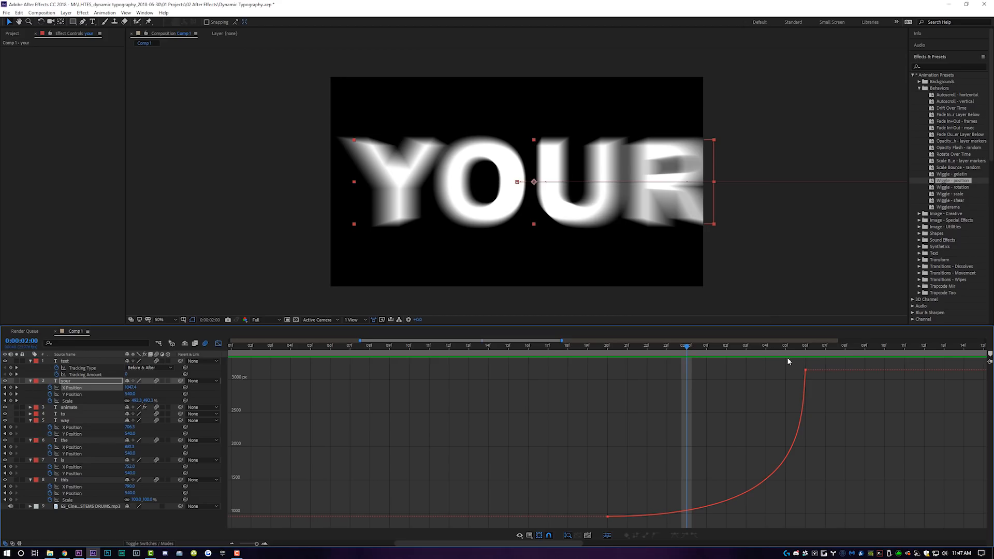
left_click(806, 370)
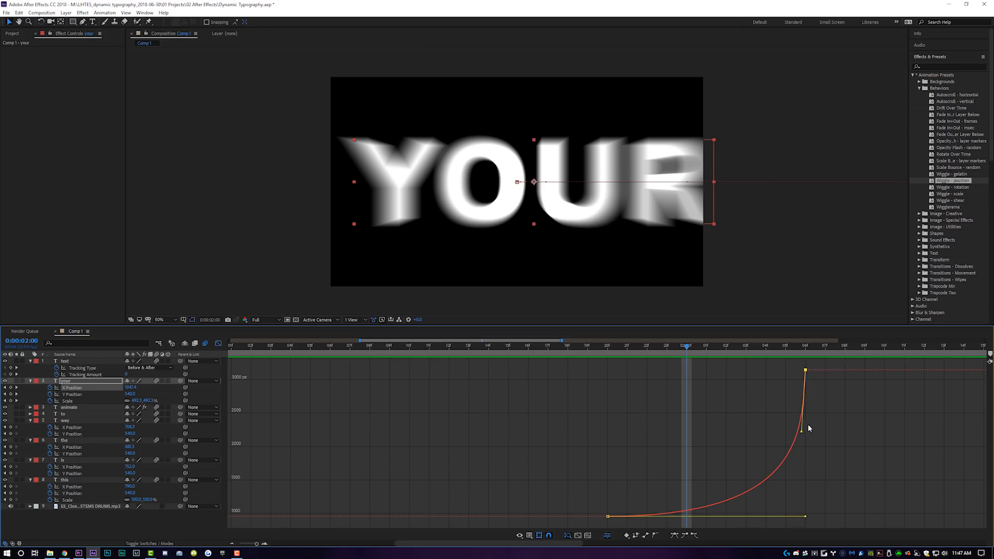
left_click_drag(802, 433, 744, 425)
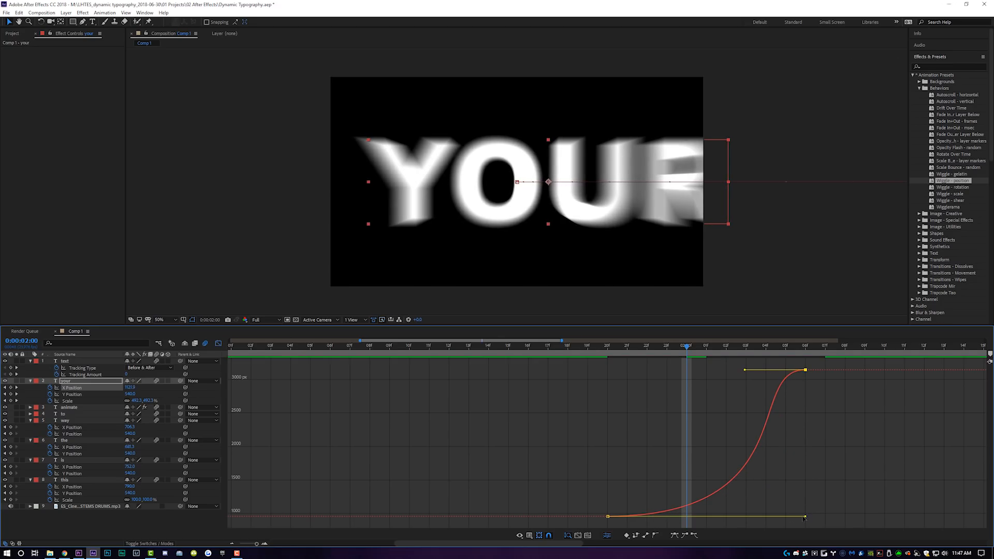
left_click_drag(804, 517, 662, 516)
left_click_drag(585, 346, 666, 365)
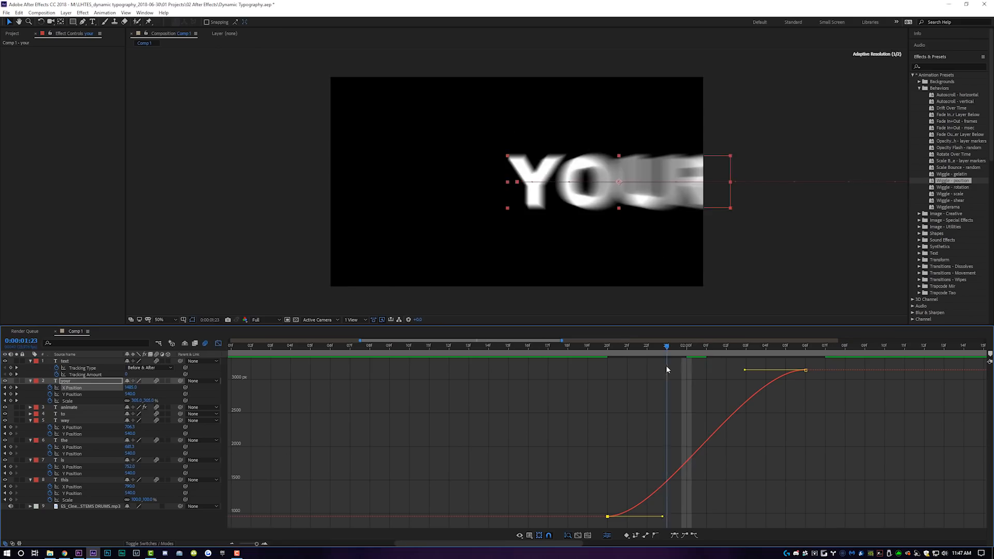
key("ctrl+z")
key("ctrl+z")
left_click(586, 346)
left_click_drag(584, 346, 705, 361)
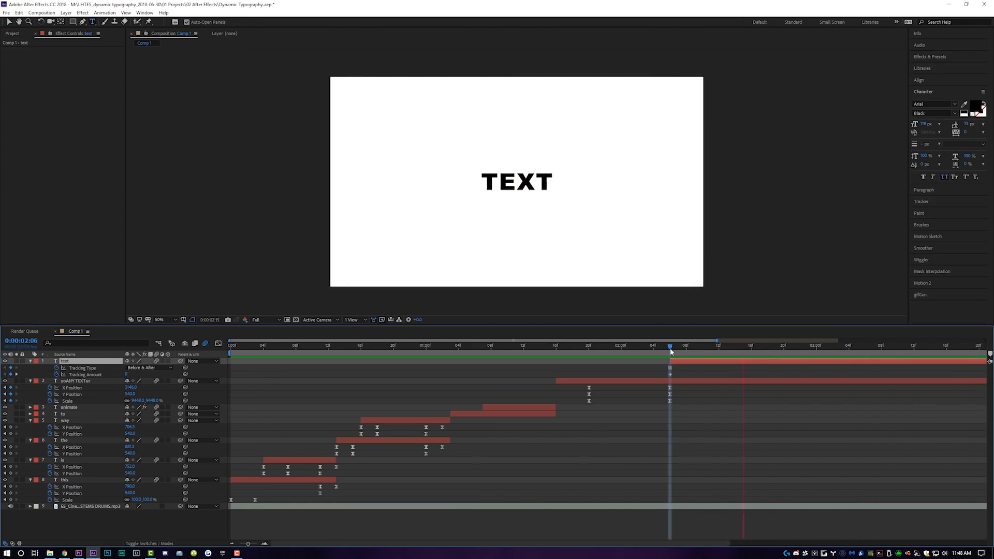
Add a text layer reading "any text" in an empty stretch after the "TEXT" section ends
key("space")
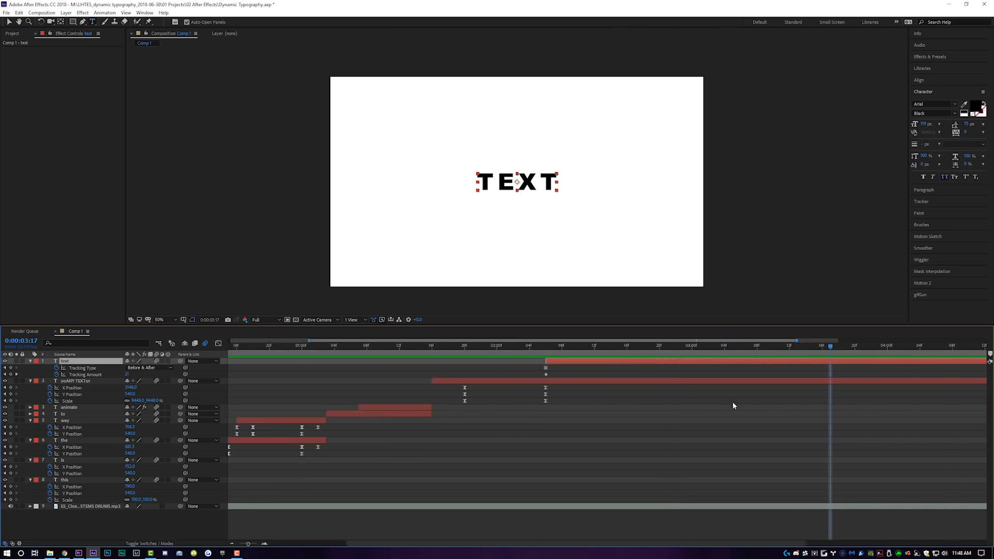
scroll(728, 392, "right", 5)
left_click(779, 344)
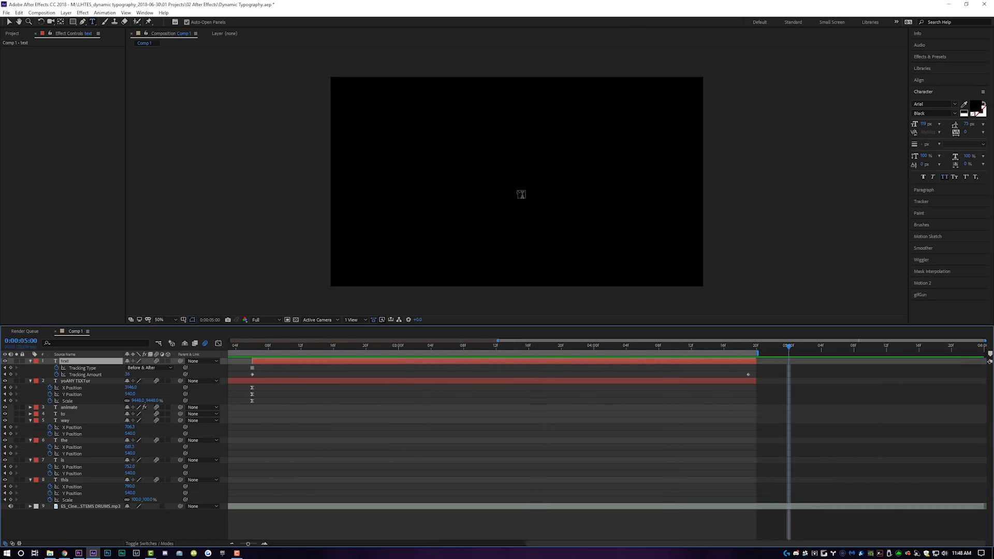
left_click(538, 195)
type("any text")
key("Escape")
key("v")
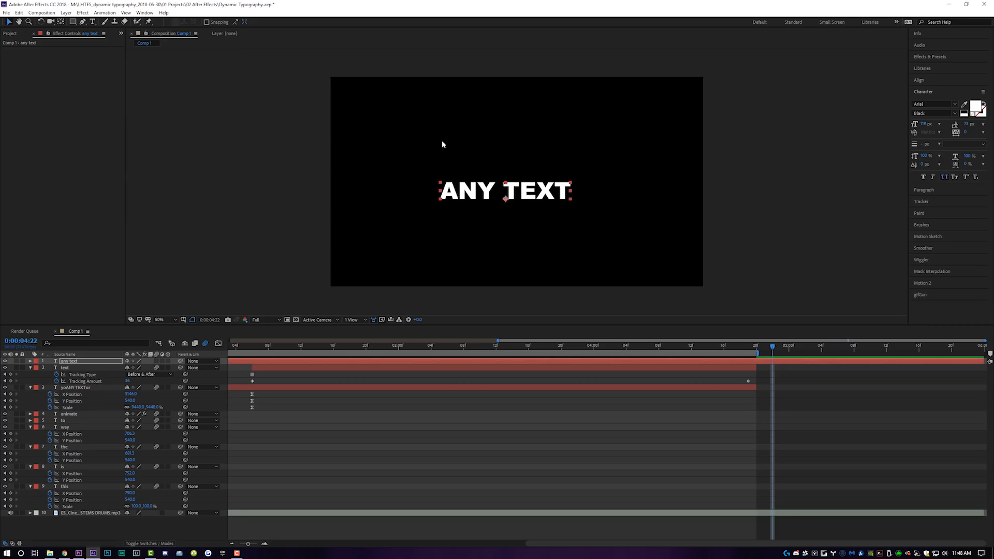
Centre the "any text" layer horizontally and vertically in the composition
left_click(920, 80)
left_click(930, 99)
left_click(970, 102)
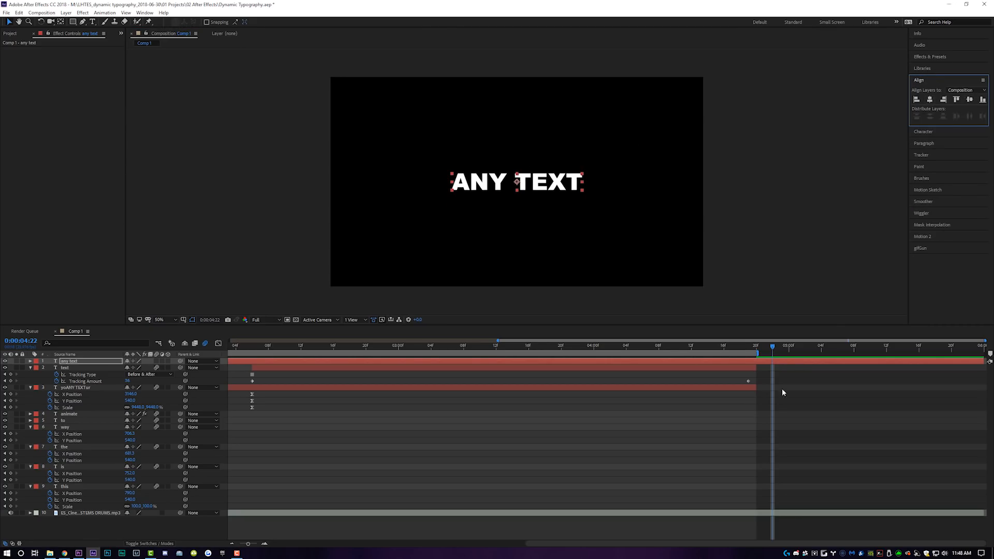
left_click(782, 358)
left_click(782, 362)
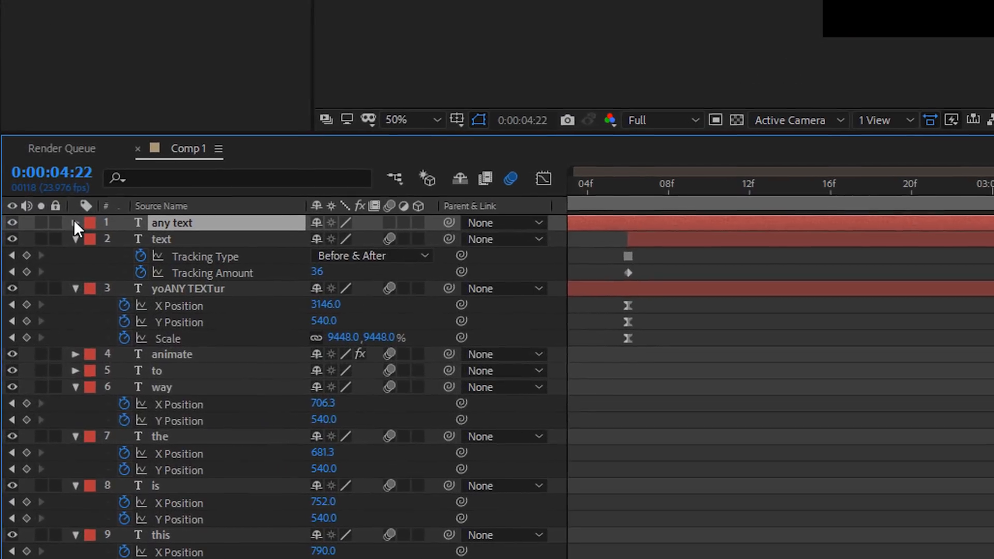
Add a Tracking animator to "any text", keyframe its Tracking Type and Amount at 0:00:04:22, and widen the tracking at 0:00:05:12
left_click(30, 361)
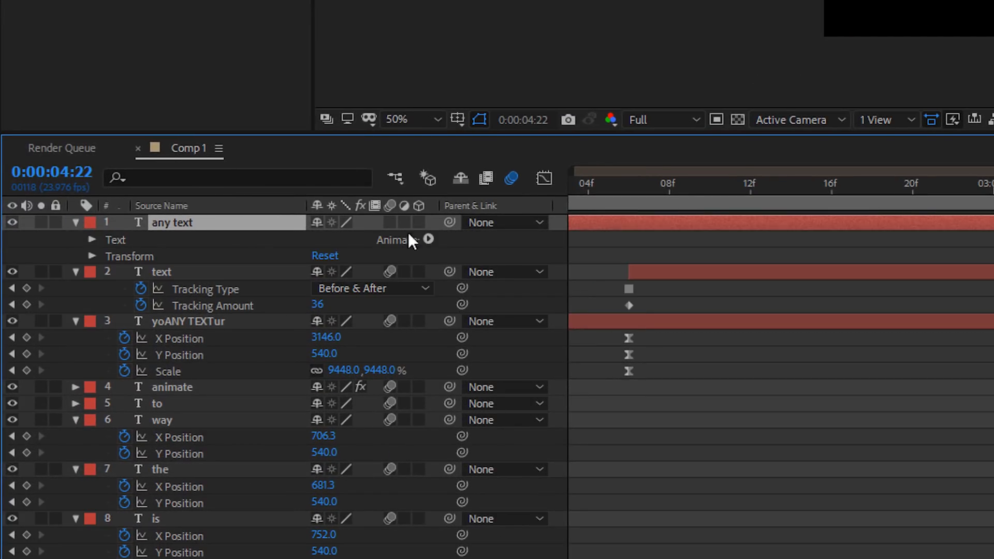
left_click(428, 239)
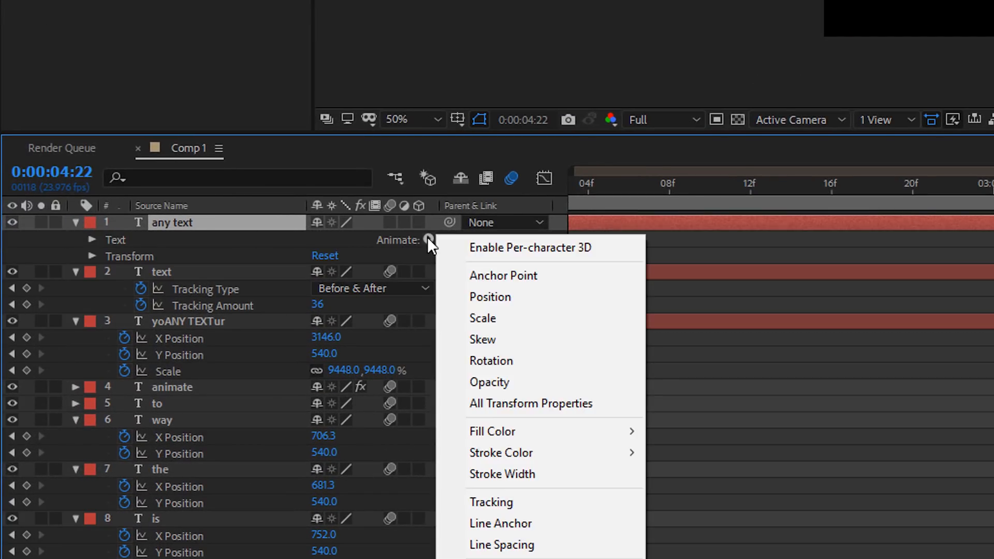
left_click(520, 501)
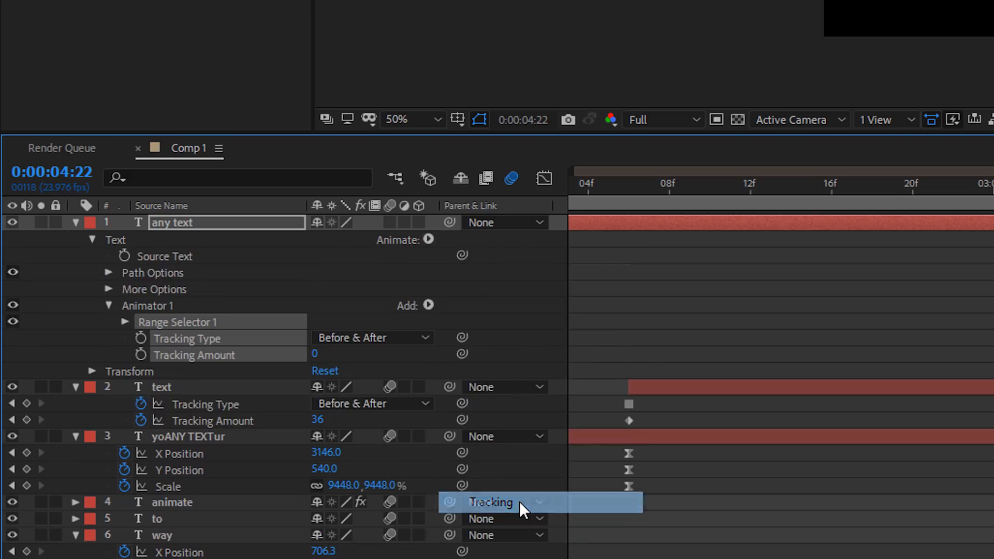
left_click(139, 354)
left_click(140, 338)
left_click_drag(772, 346, 887, 349)
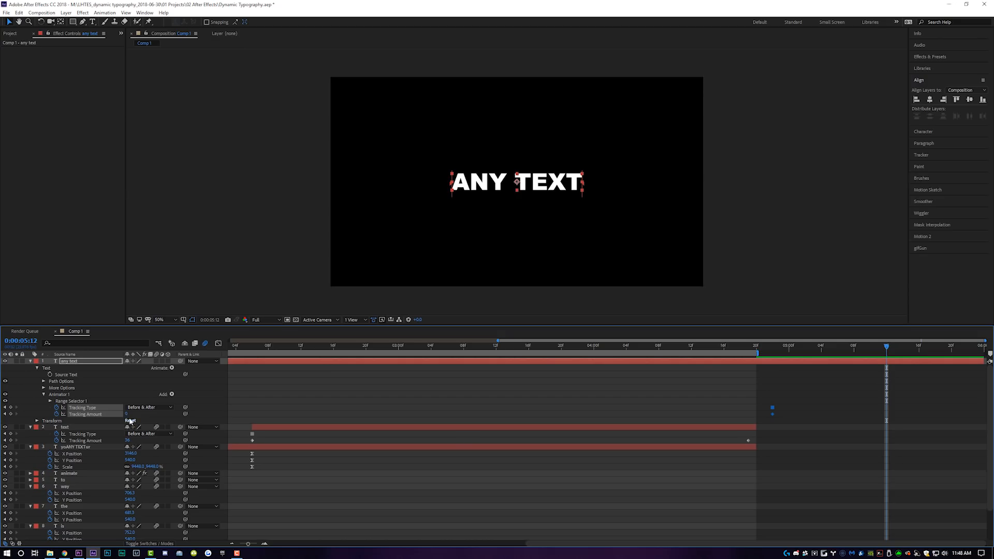
mouse_move(128, 414)
left_mouse_down()
mouse_move(192, 419)
mouse_move(148, 423)
mouse_move(167, 427)
left_mouse_up()
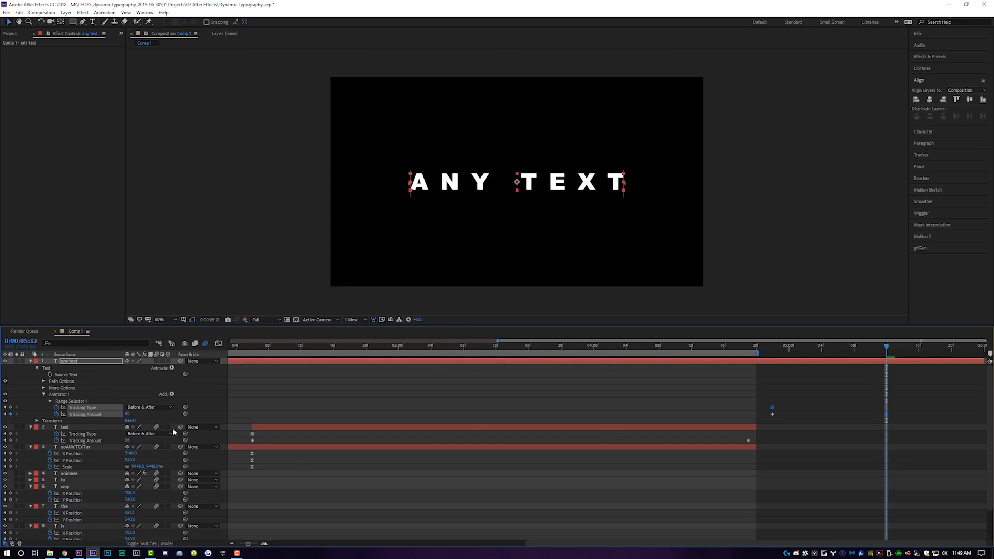
Play back the "ANY TEXT" tracking animation from 0:00:04:22 and step through its frames
left_click_drag(787, 346, 776, 355)
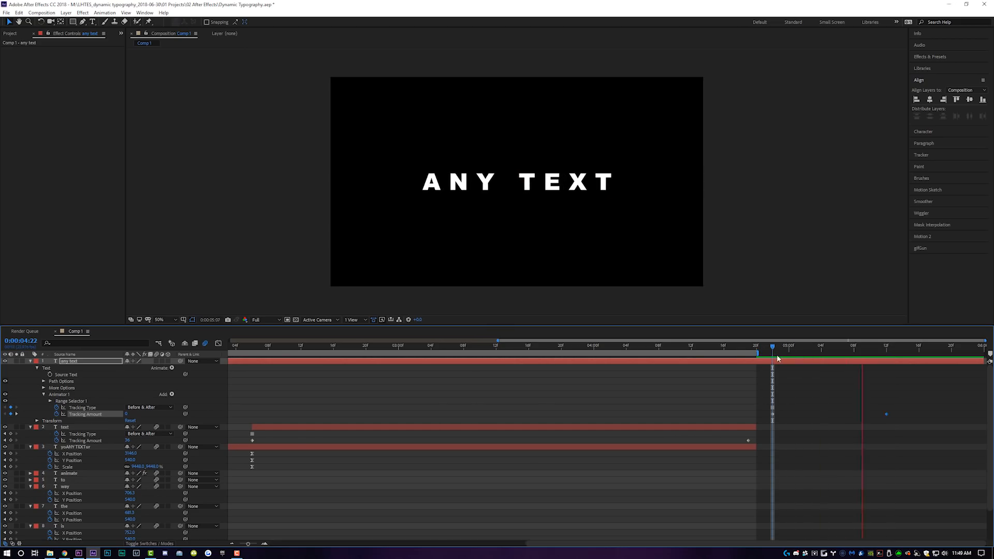
key("Home")
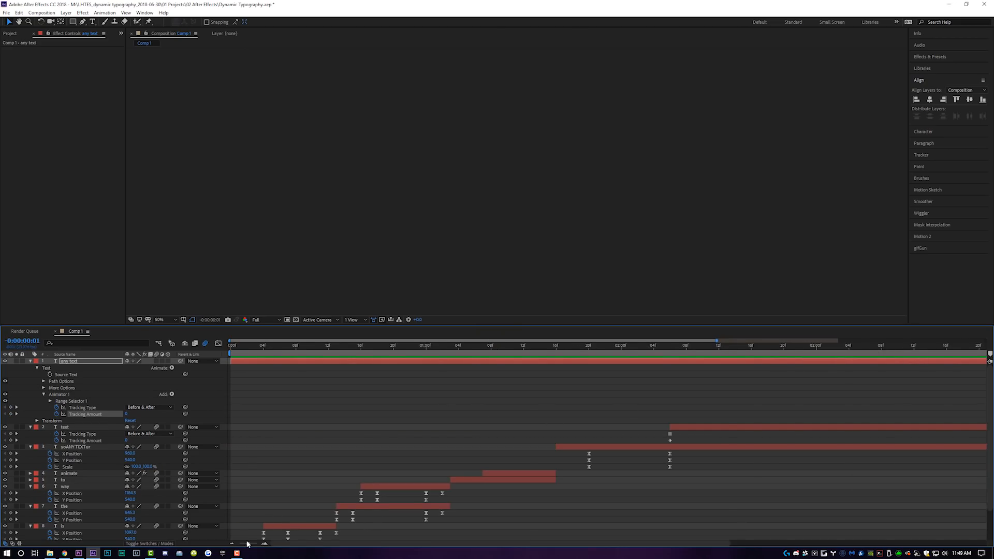
left_click_drag(246, 548, 238, 547)
left_click_drag(869, 351, 906, 351)
key("Page_Up")
key("Page_Up")
key("Page_Up")
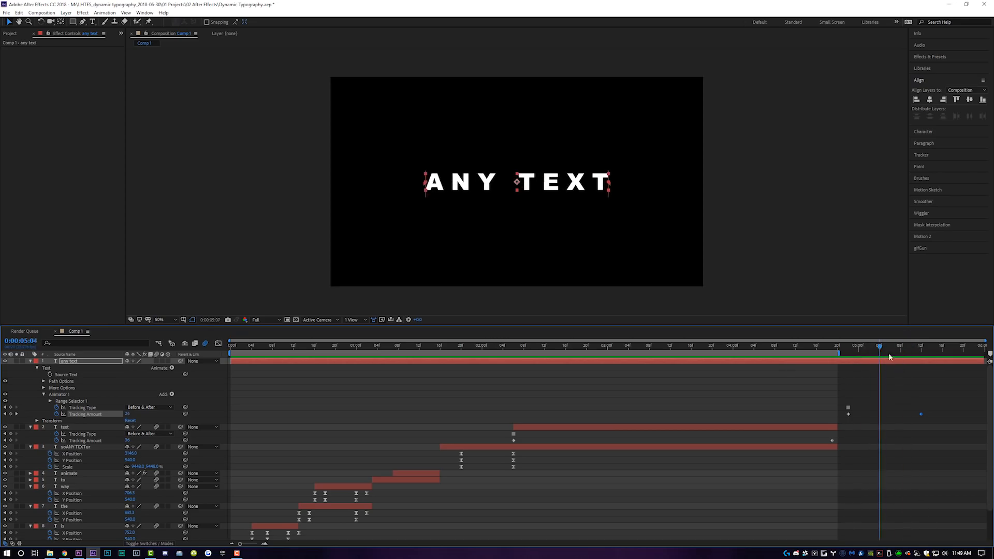
Delete the "any text" layer, restore the "yoANY TEXTur" layer's text to "your", and review the animation from the start
key("Delete")
key("Home")
key("ctrl+t")
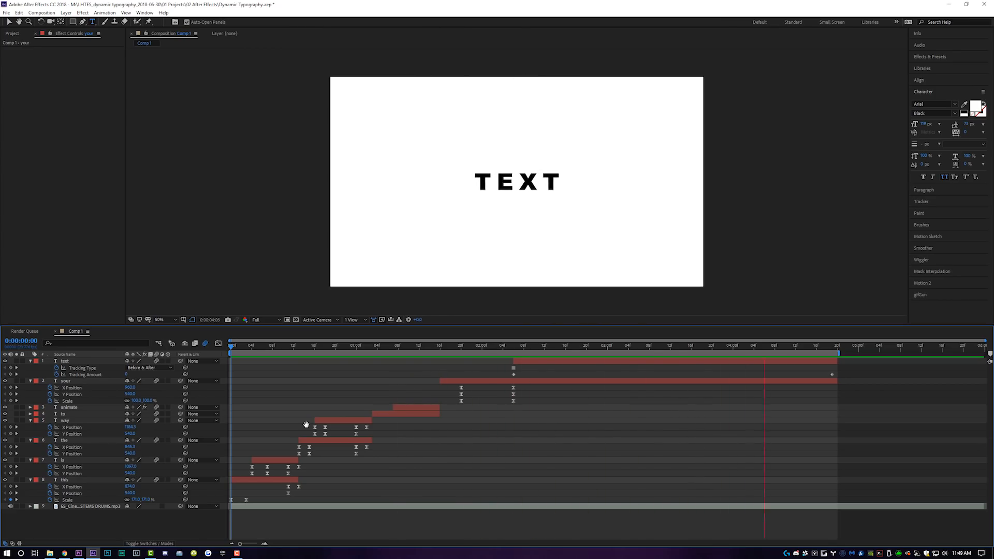
left_click_drag(283, 352, 320, 374)
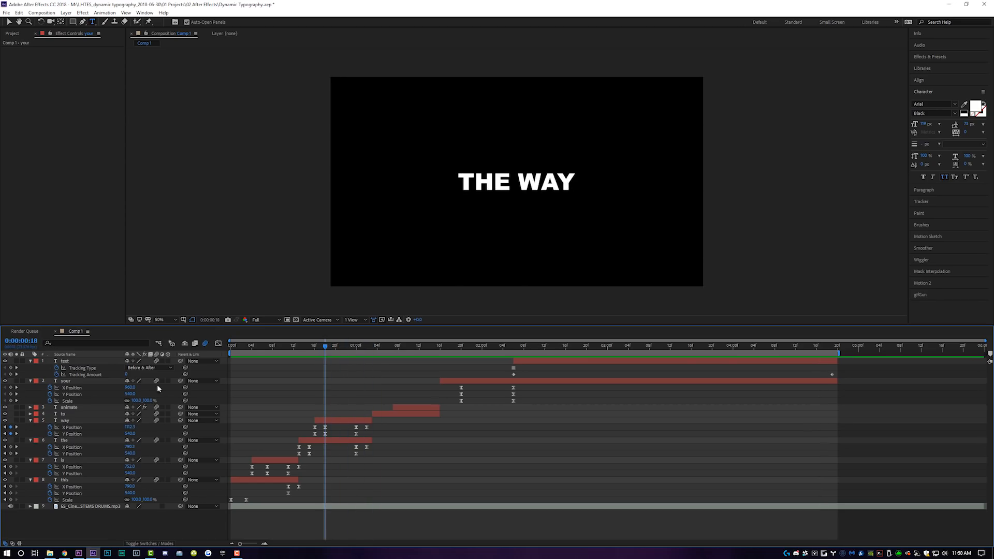